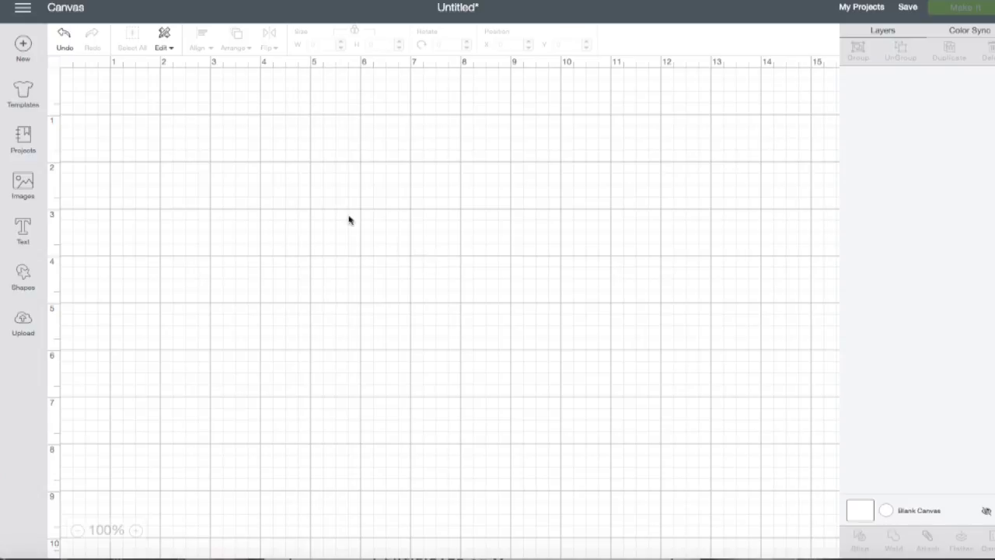
- Add a text layer reading 'Christina' in the default Cricut Sans font
{"action": "left_click", "coordinate": [24, 233]}
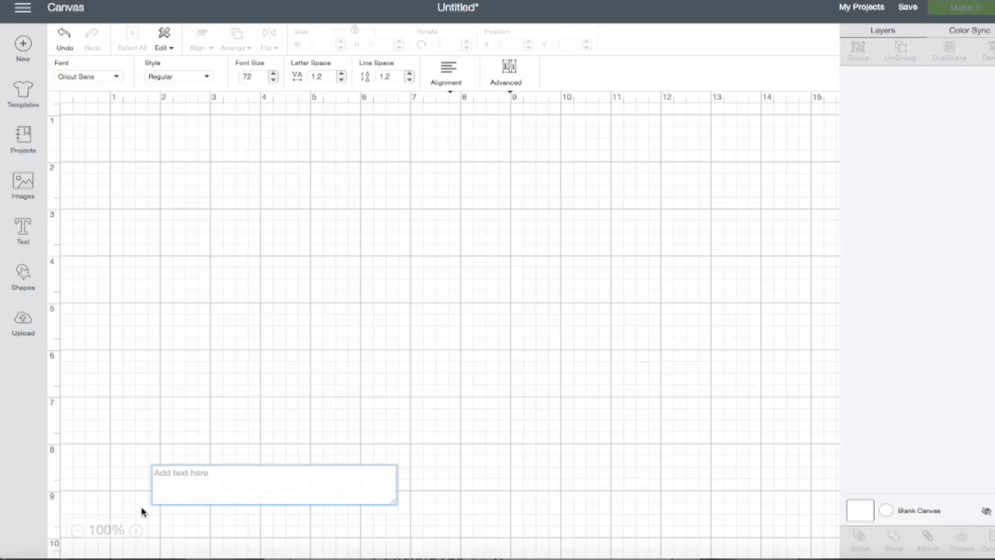
{"action": "type", "text": "Christina"}
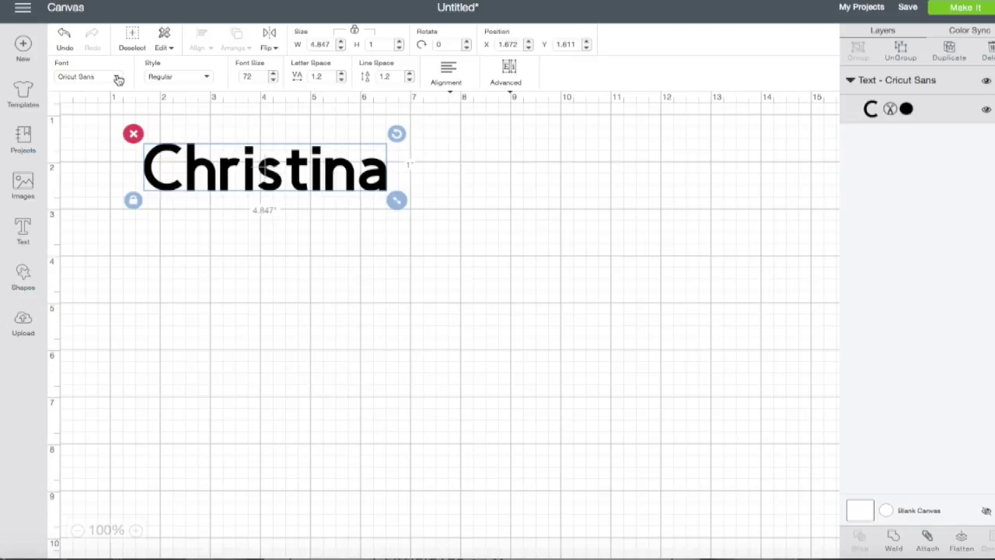
- Filter the font list to System fonts and search for 'raleway'
{"action": "left_click", "coordinate": [116, 78]}
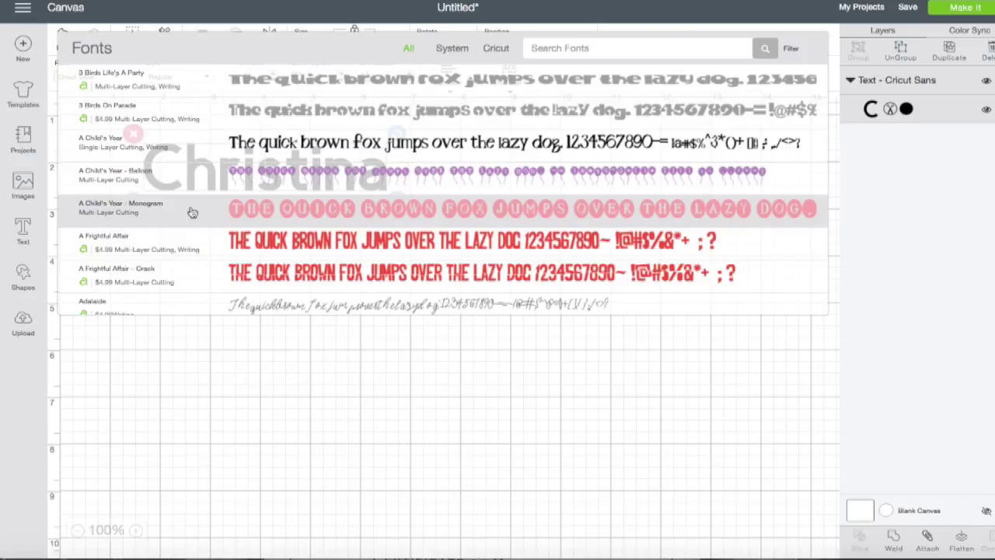
{"action": "left_click", "coordinate": [451, 49]}
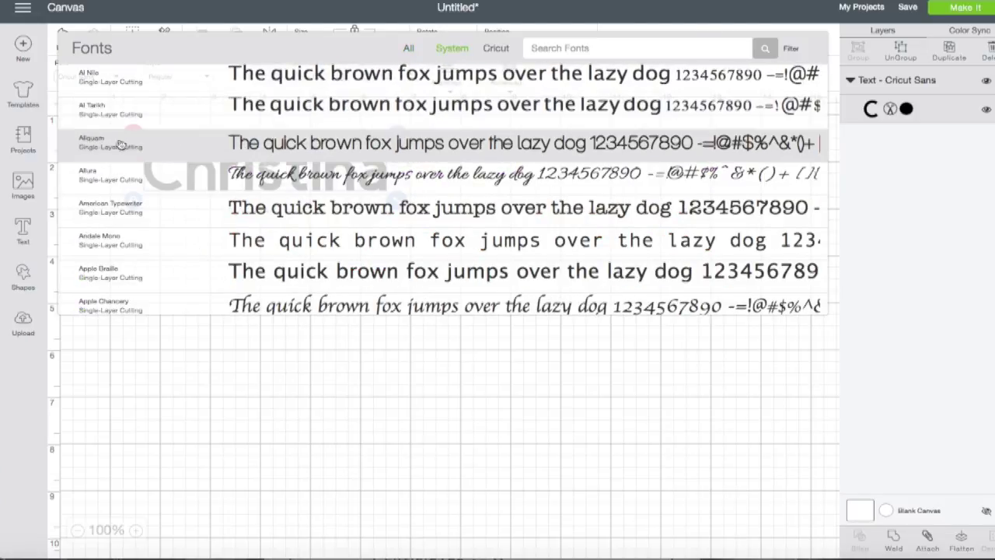
{"action": "scroll", "coordinate": [122, 241], "scroll_direction": "down", "scroll_amount": 10}
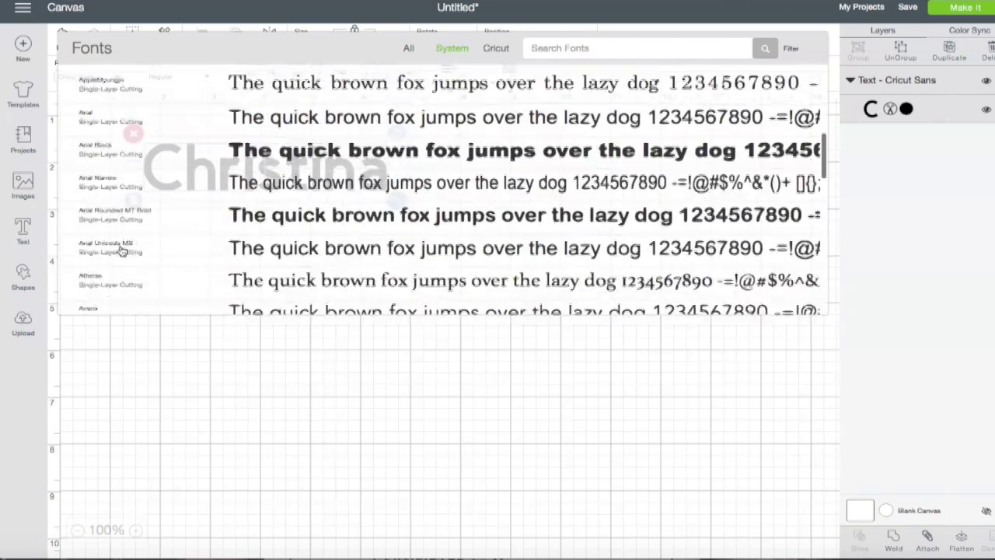
{"action": "scroll", "coordinate": [117, 233], "scroll_direction": "down", "scroll_amount": 3}
{"action": "scroll", "coordinate": [113, 194], "scroll_direction": "up", "scroll_amount": 10}
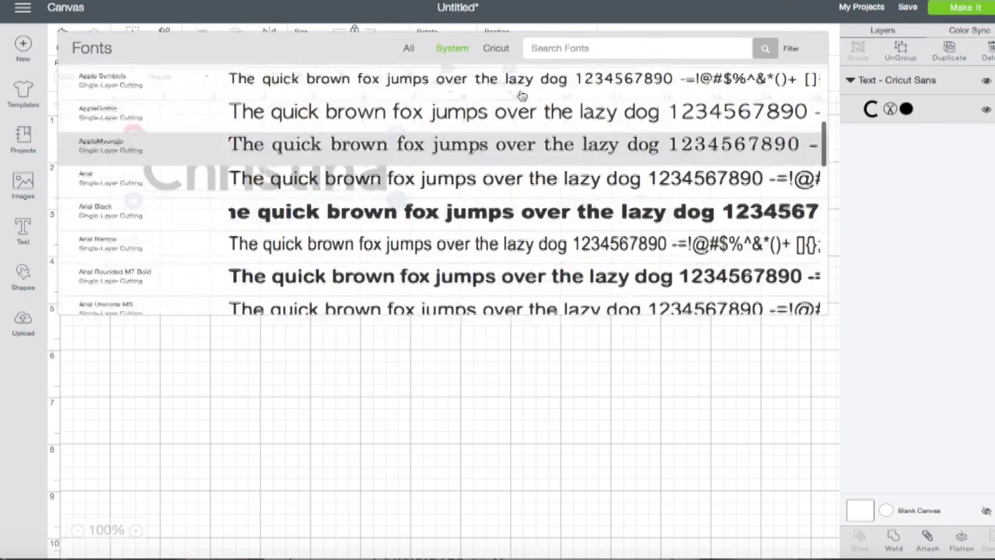
{"action": "left_click", "coordinate": [634, 52]}
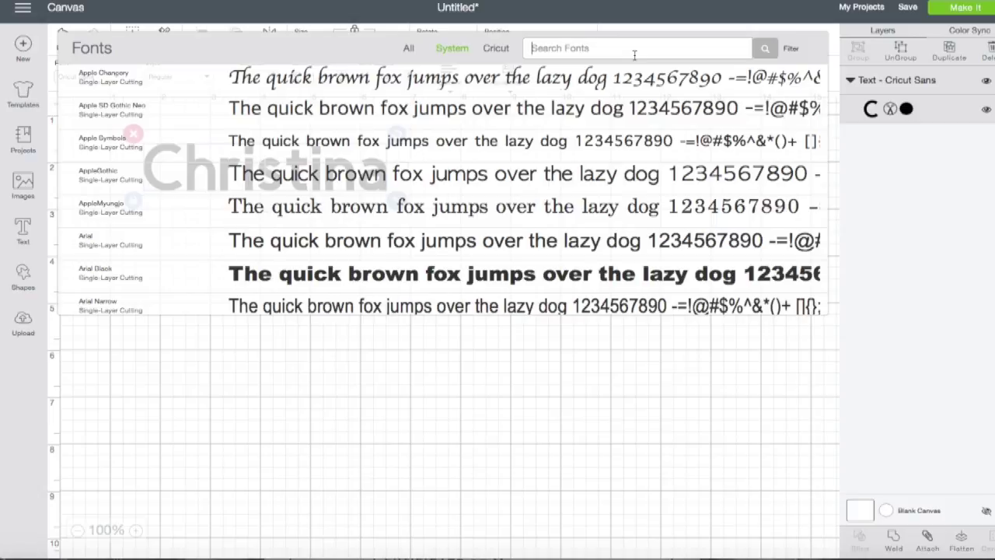
{"action": "type", "text": "r"}
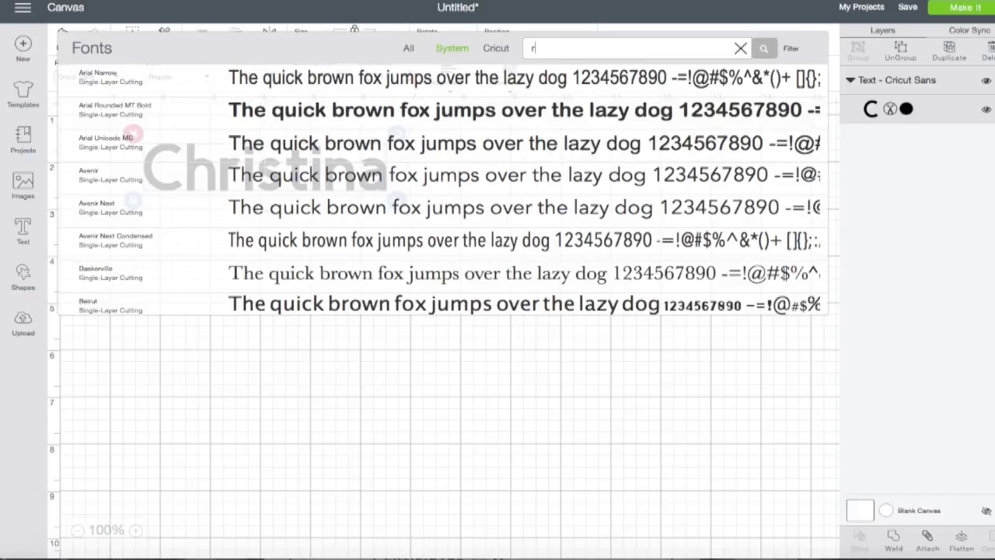
{"action": "type", "text": "al"}
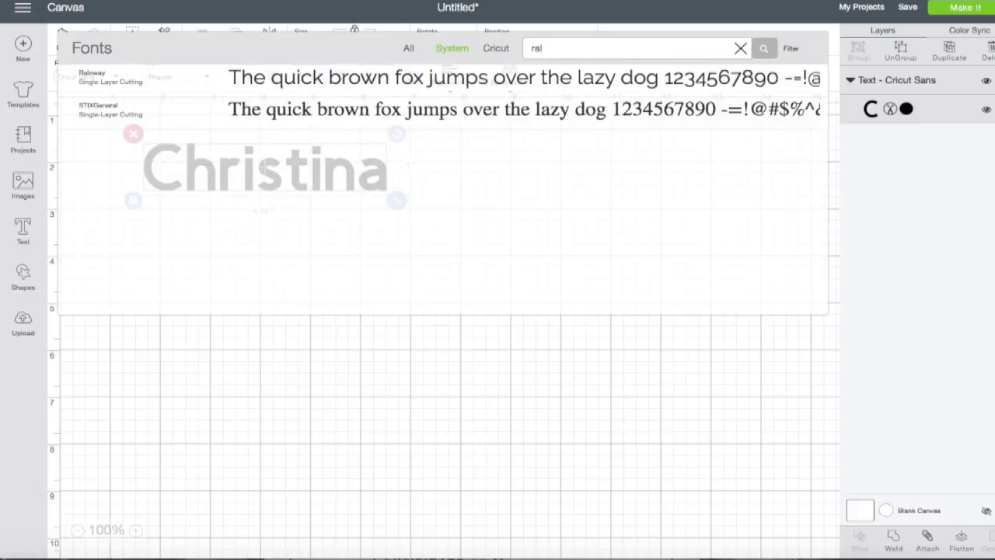
{"action": "type", "text": "eway"}
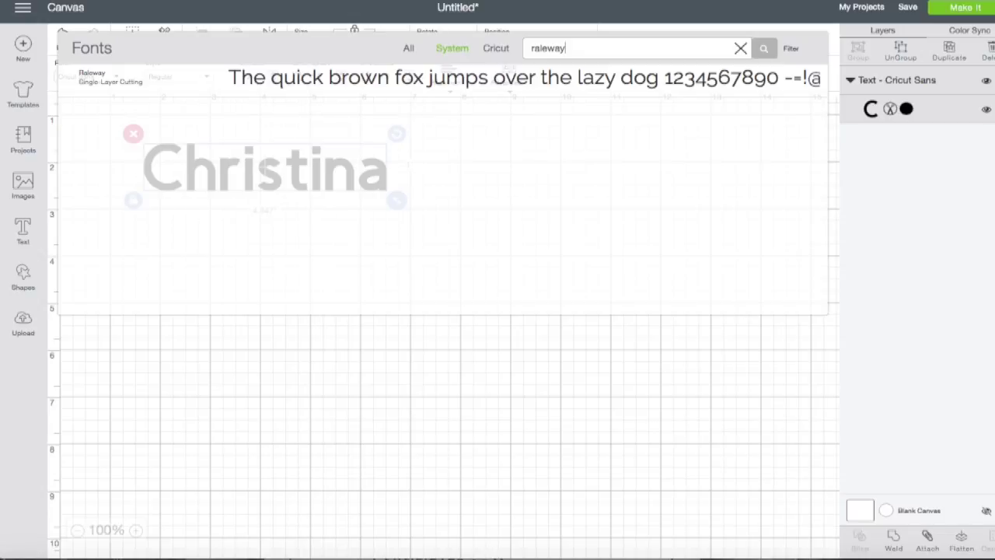
- Apply Raleway to Christina, leaving the style at Regular, and reselect the text
{"action": "left_click", "coordinate": [342, 80]}
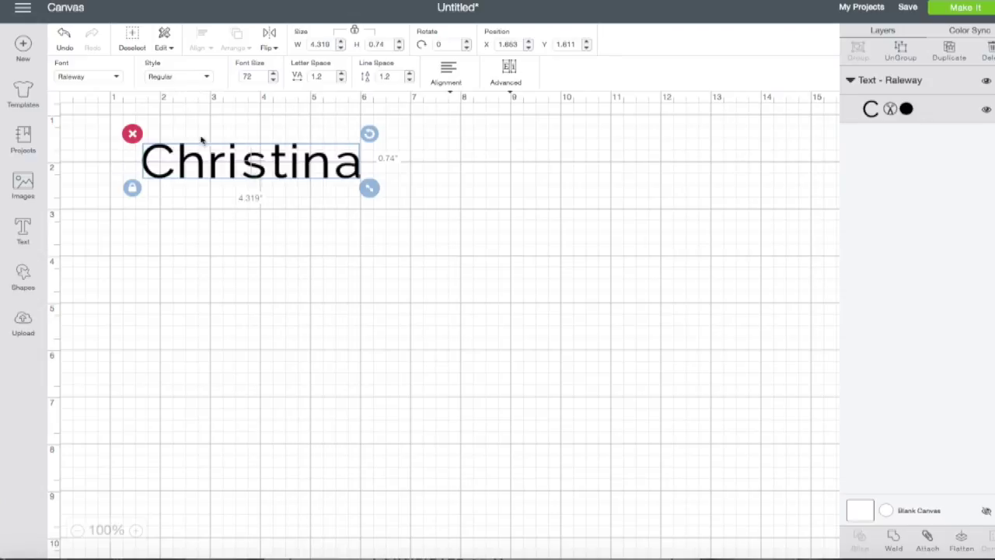
{"action": "left_click", "coordinate": [208, 79]}
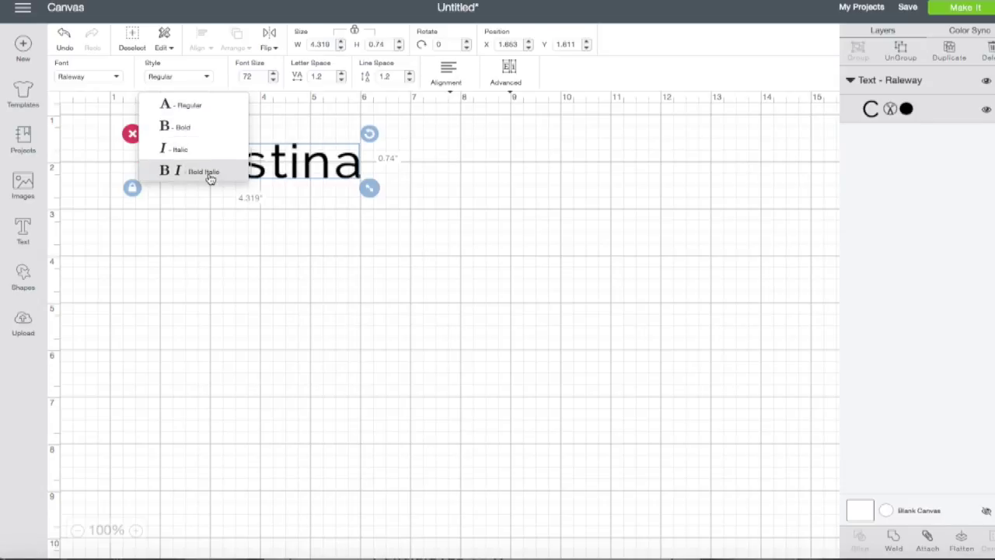
{"action": "left_click", "coordinate": [299, 227]}
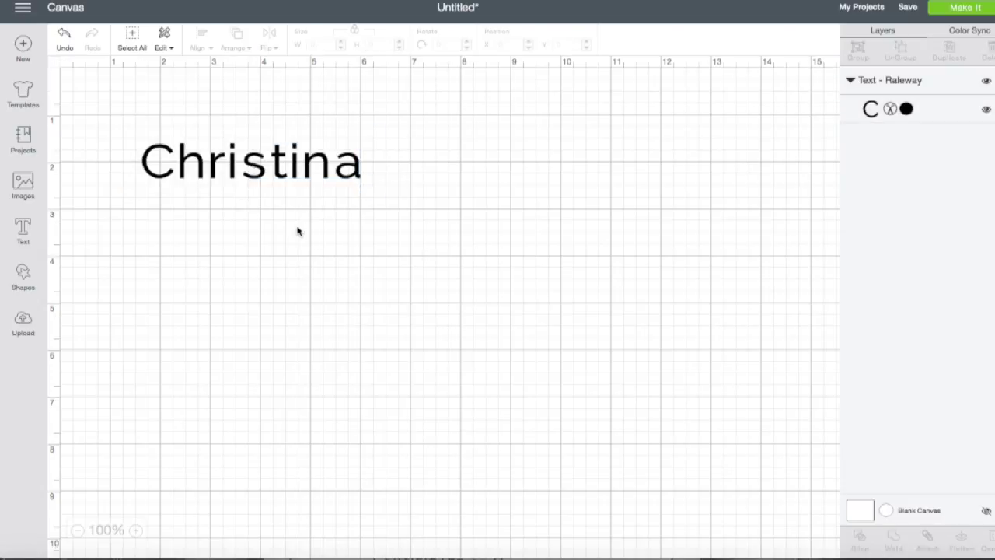
{"action": "left_click", "coordinate": [296, 175]}
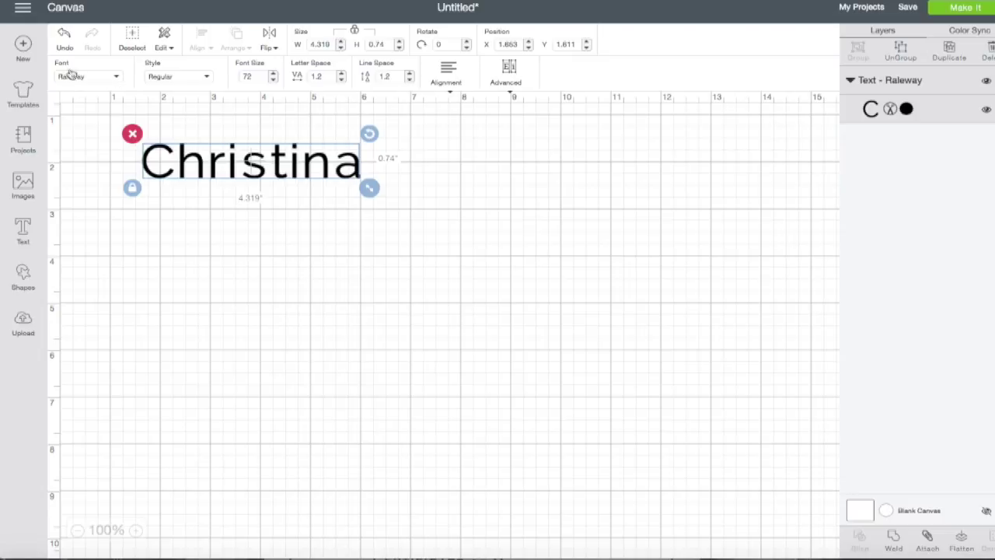
- Switch the font list to Cricut fonts, clear the search, and scroll to A Child's Year
{"action": "left_click", "coordinate": [115, 77]}
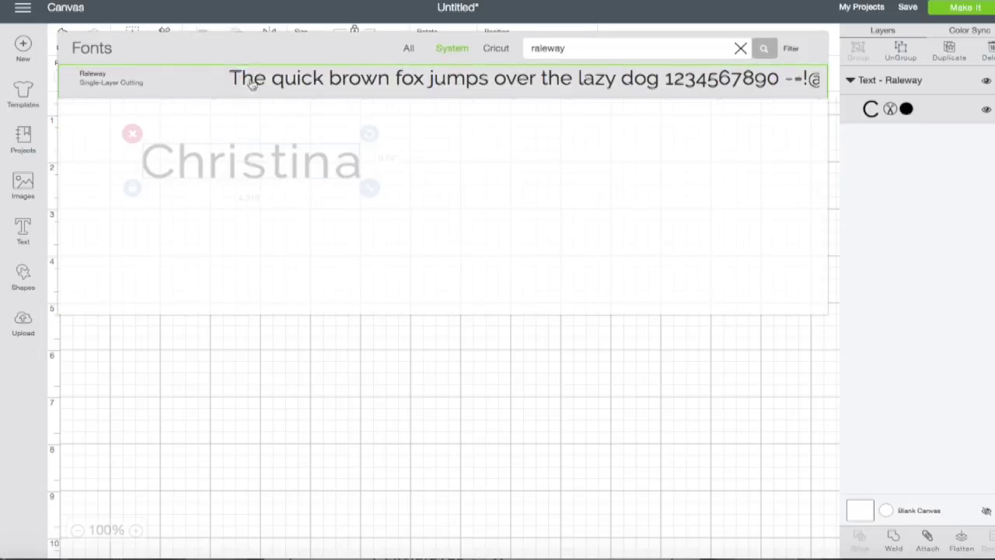
{"action": "left_click", "coordinate": [496, 51]}
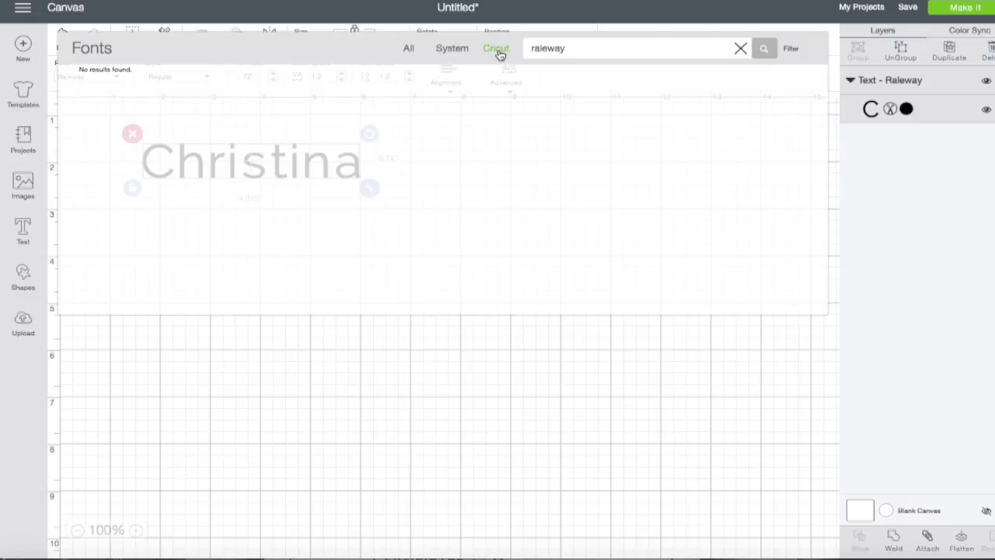
{"action": "left_click", "coordinate": [740, 48]}
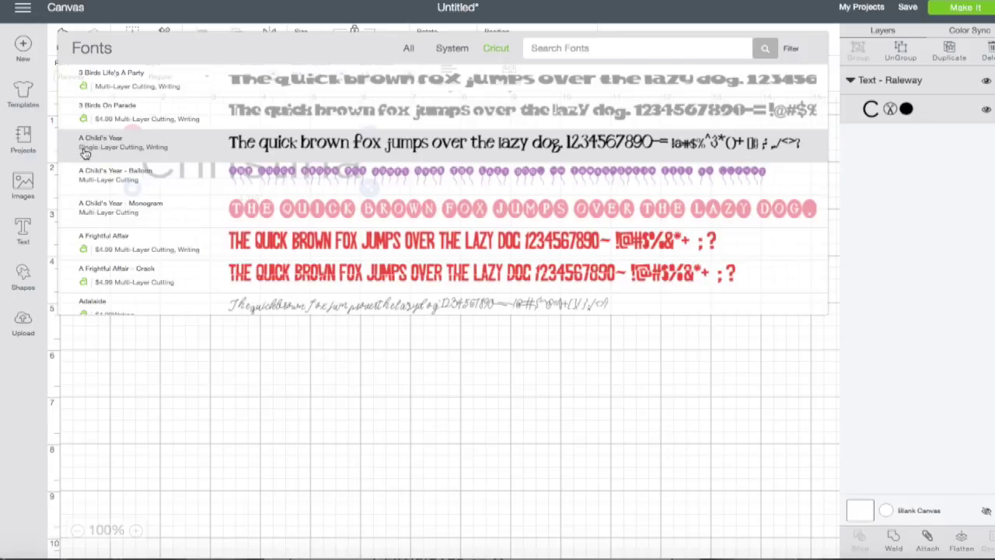
{"action": "scroll", "coordinate": [86, 153], "scroll_direction": "down", "scroll_amount": 3}
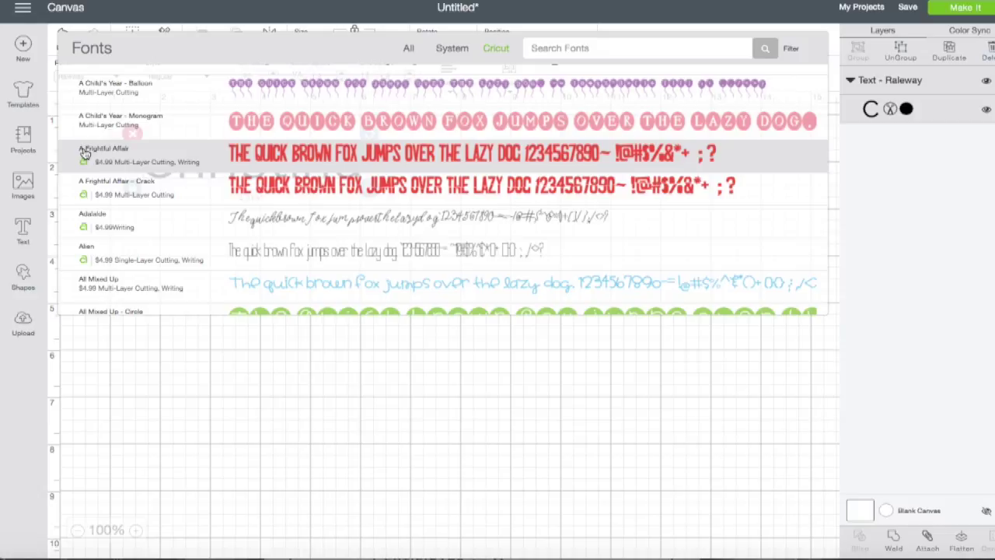
{"action": "scroll", "coordinate": [85, 153], "scroll_direction": "down", "scroll_amount": 2}
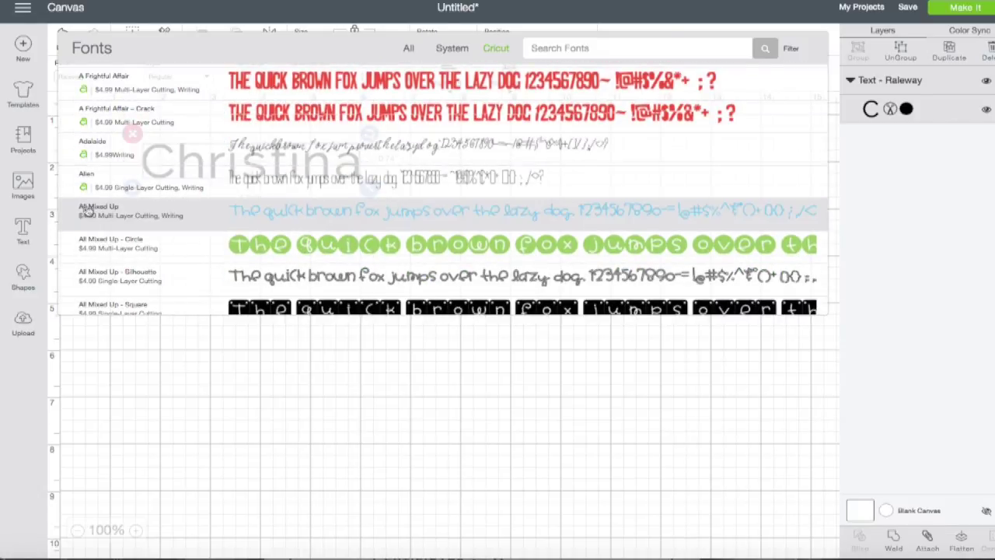
{"action": "scroll", "coordinate": [134, 224], "scroll_direction": "down", "scroll_amount": 9}
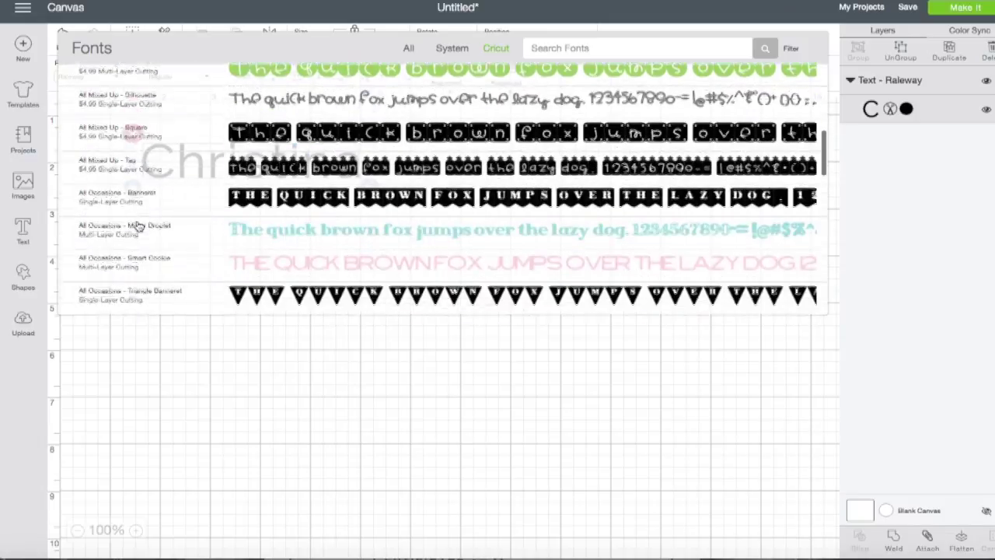
{"action": "scroll", "coordinate": [139, 225], "scroll_direction": "down", "scroll_amount": 8}
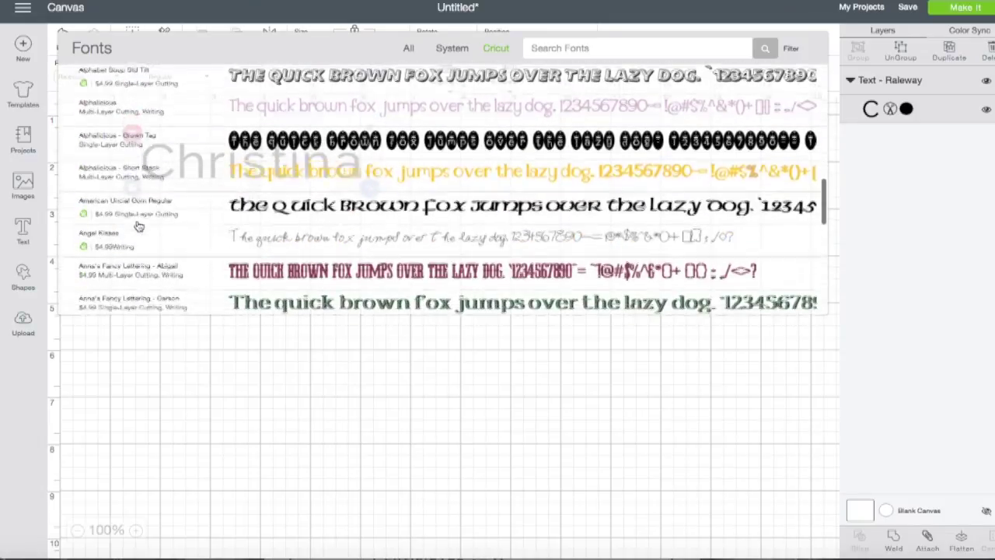
{"action": "scroll", "coordinate": [137, 225], "scroll_direction": "down", "scroll_amount": 8}
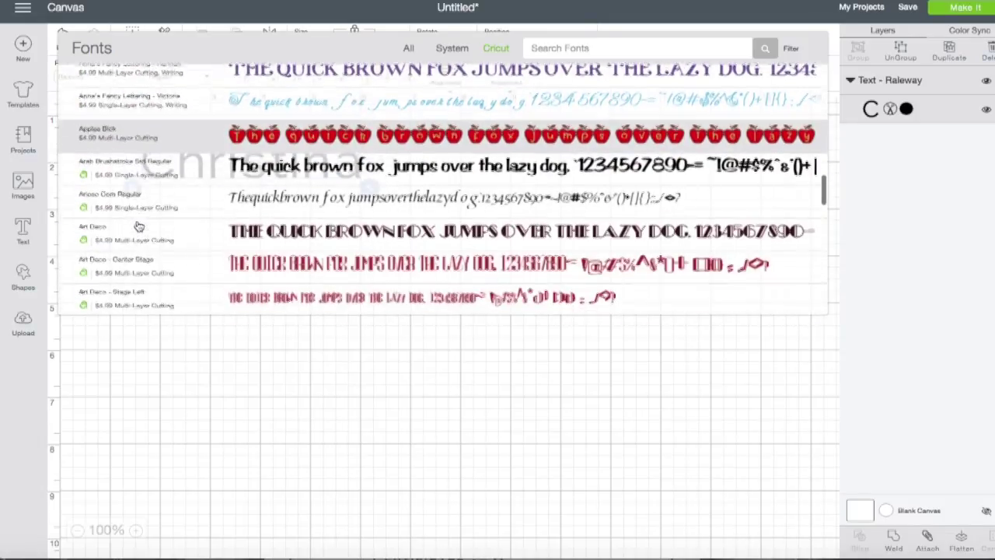
{"action": "scroll", "coordinate": [137, 225], "scroll_direction": "down", "scroll_amount": 2}
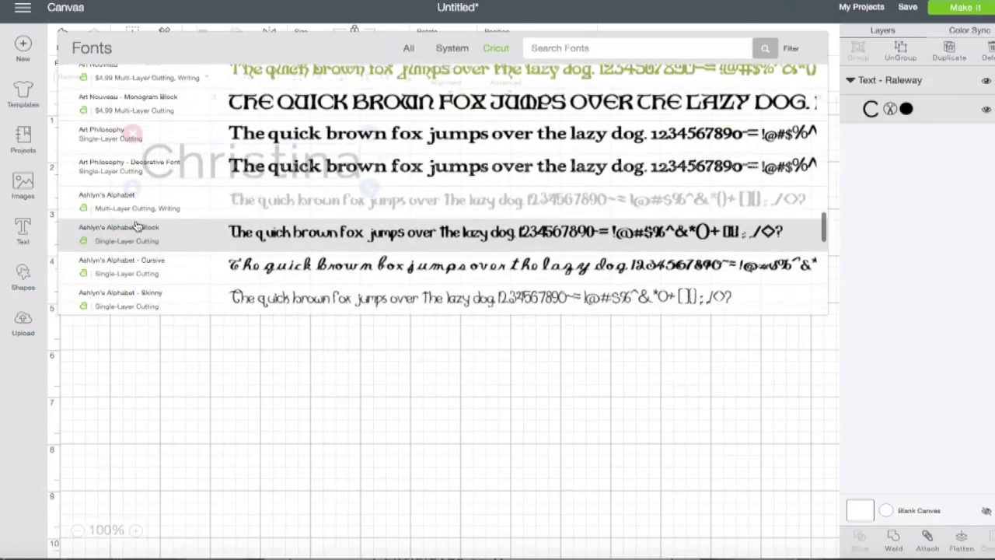
{"action": "scroll", "coordinate": [136, 225], "scroll_direction": "down", "scroll_amount": 2}
{"action": "scroll", "coordinate": [136, 225], "scroll_direction": "up", "scroll_amount": 20}
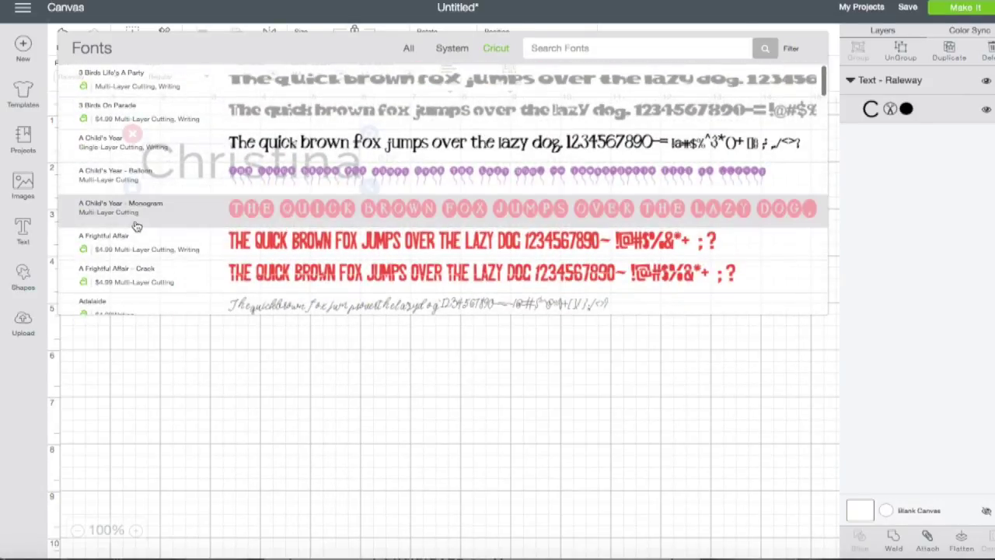
- Set Christina in A Child's Year, enlarge it, and set the font size to 72
{"action": "left_click", "coordinate": [271, 146]}
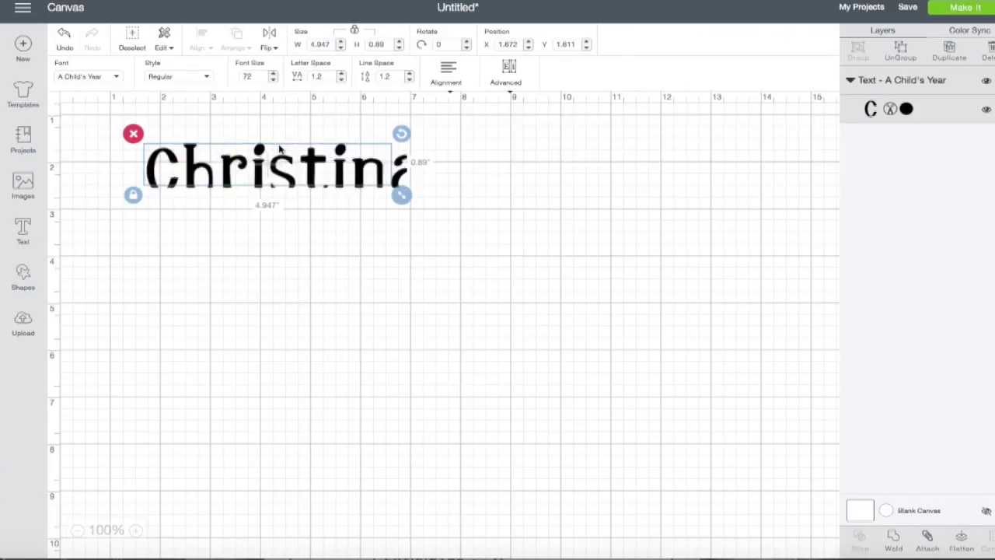
{"action": "left_click_drag", "start_coordinate": [402, 194], "coordinate": [518, 264]}
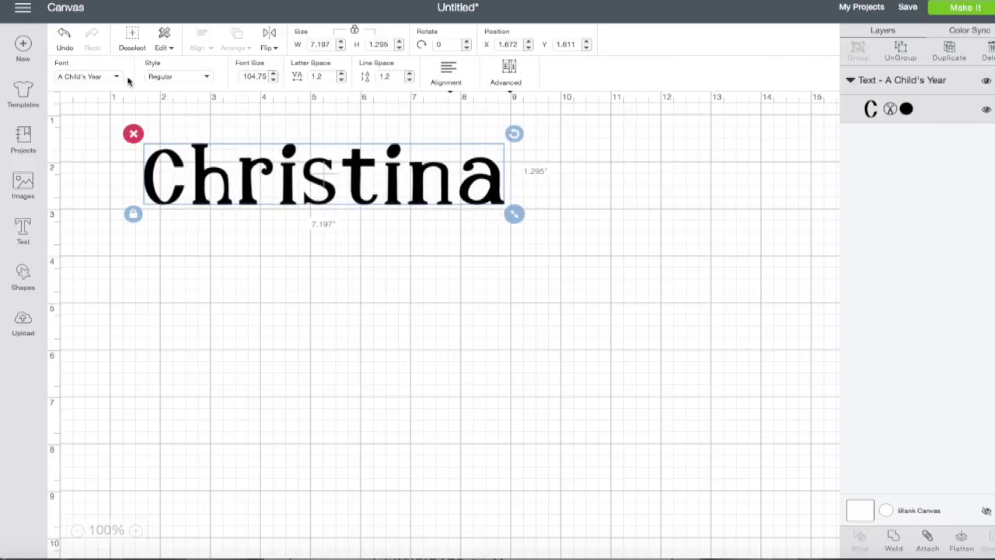
{"action": "left_click", "coordinate": [253, 77]}
{"action": "type", "text": "72"}
{"action": "key", "text": "Return"}
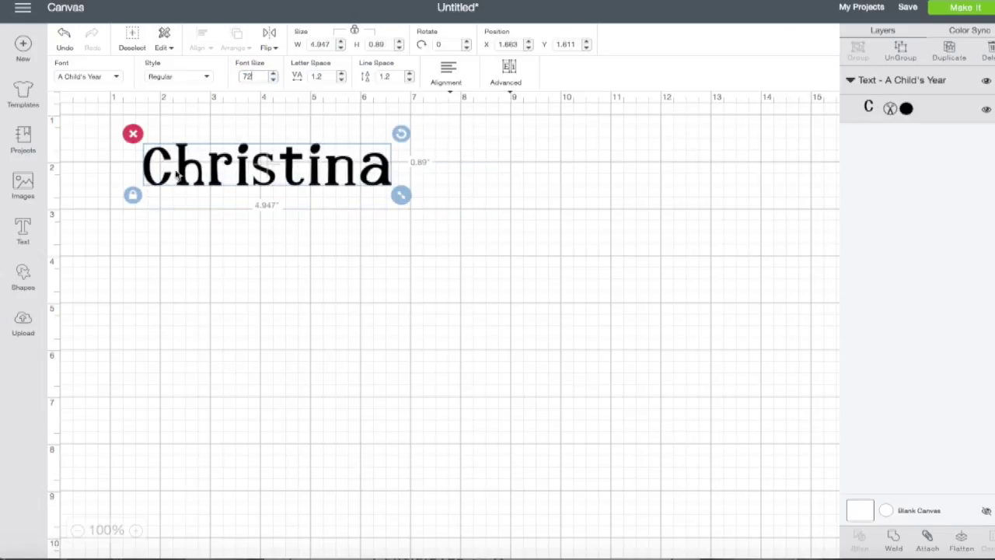
{"action": "left_click", "coordinate": [206, 79]}
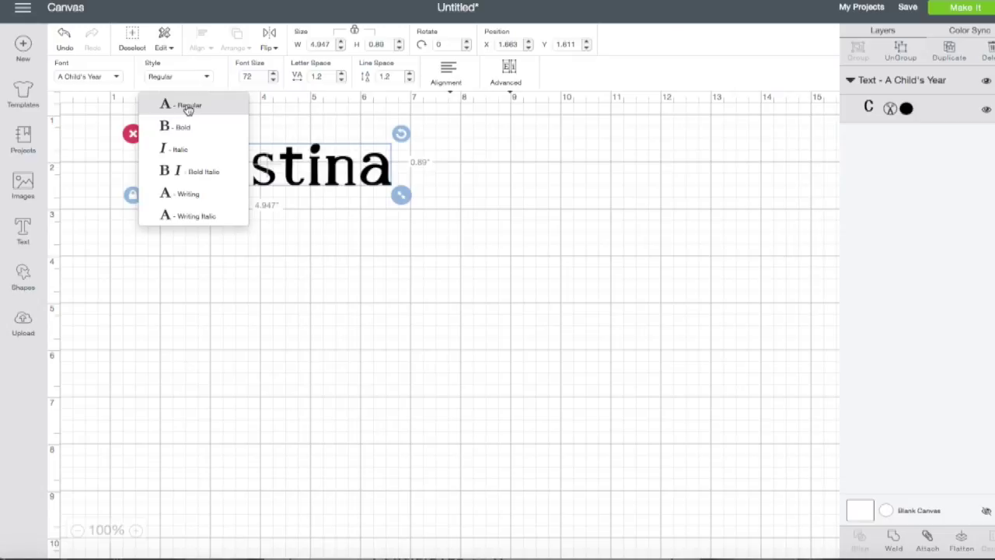
{"action": "left_click", "coordinate": [181, 195]}
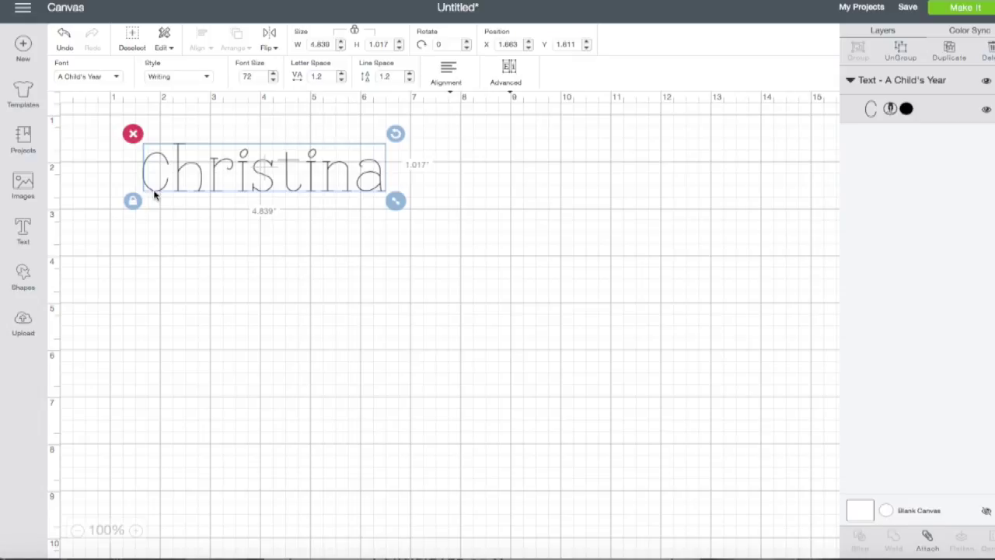
{"action": "key", "text": "ctrl+z"}
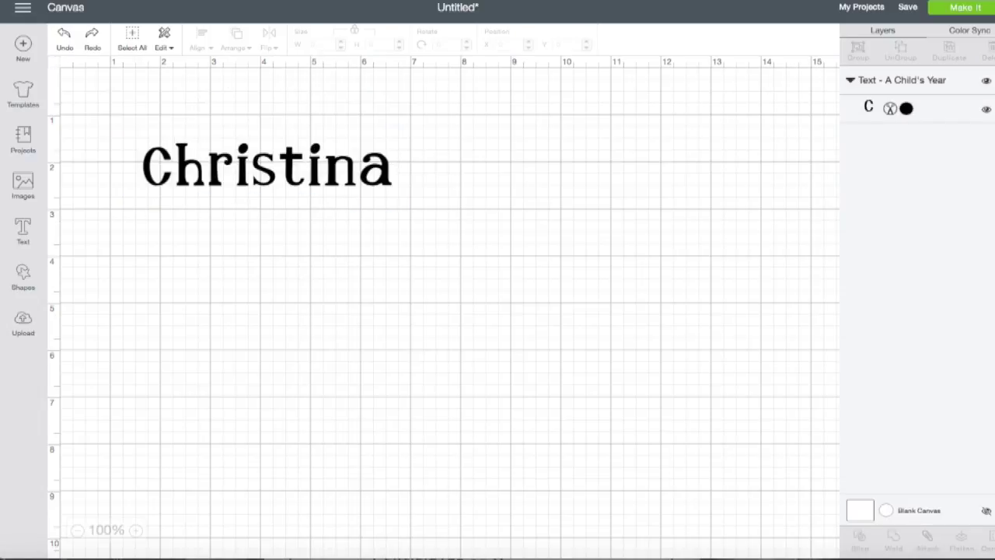
- Redo the enlargement to size 88.17 and set Christina's letter spacing to 1.2
{"action": "left_click", "coordinate": [200, 179]}
{"action": "key", "text": "ctrl+y"}
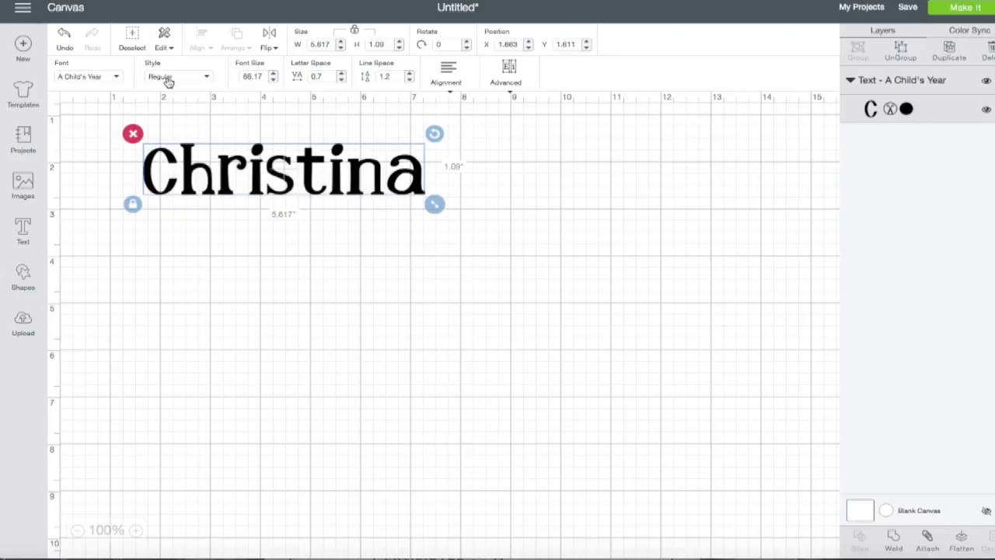
{"action": "left_click", "coordinate": [342, 75]}
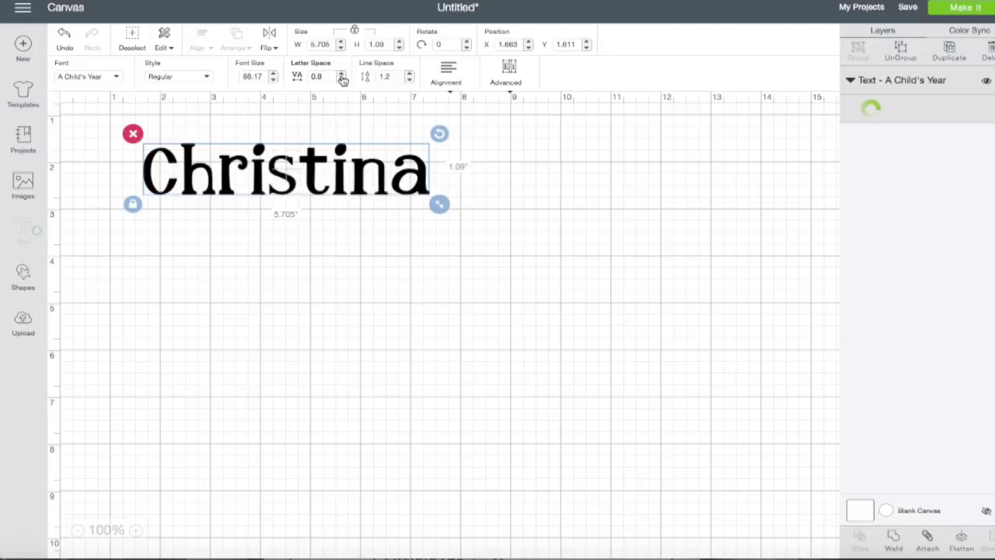
{"action": "left_click", "coordinate": [342, 74]}
{"action": "left_click", "coordinate": [342, 75]}
{"action": "left_click", "coordinate": [342, 75]}
{"action": "left_click", "coordinate": [342, 75]}
{"action": "left_click", "coordinate": [342, 76]}
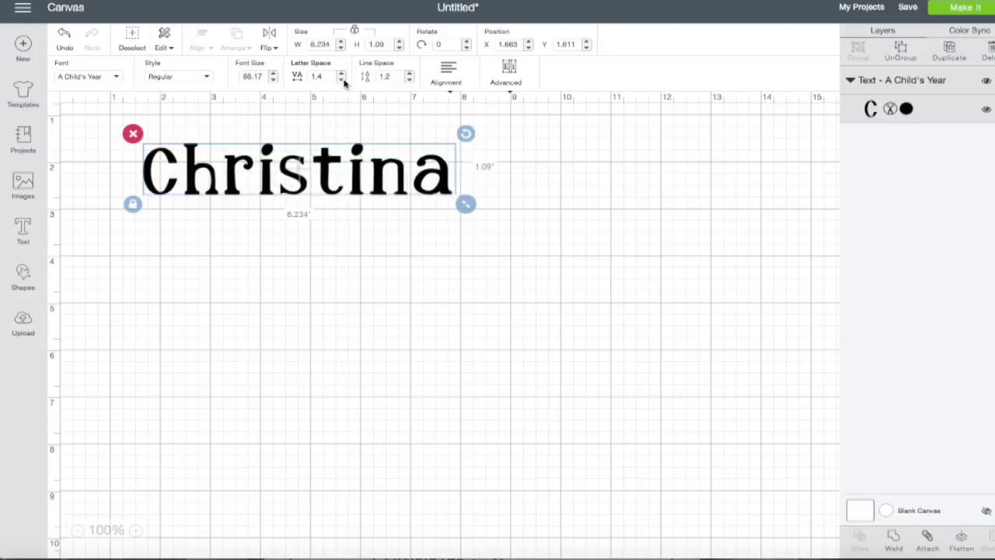
{"action": "left_click", "coordinate": [342, 76]}
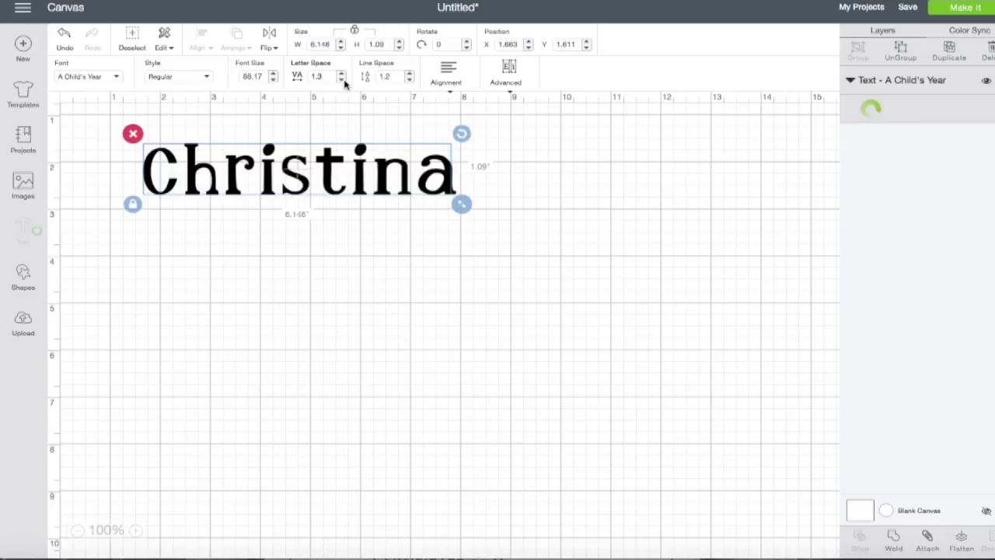
{"action": "left_click", "coordinate": [341, 79]}
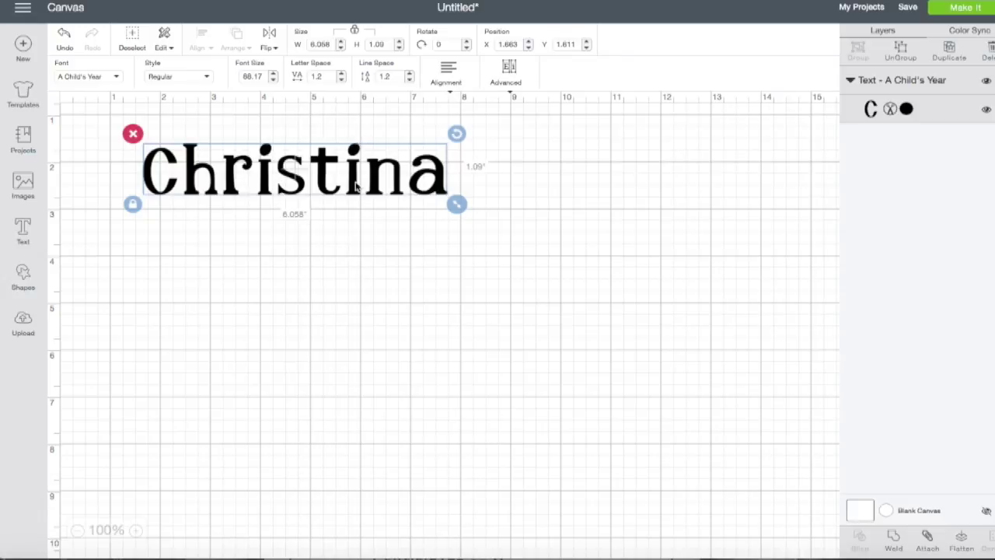
- Add 'Thomas' as a second line beneath Christina in the same text box
{"action": "double_click", "coordinate": [396, 185]}
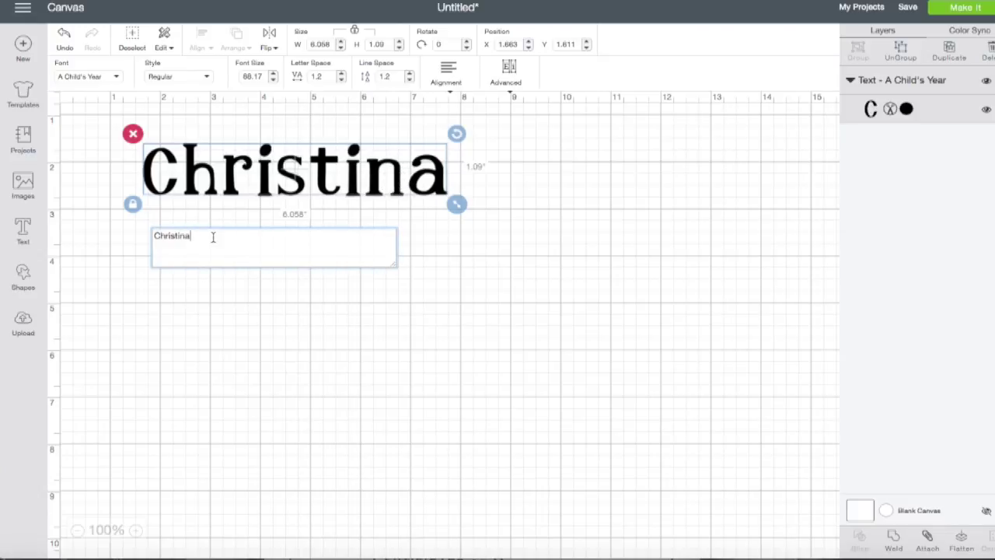
{"action": "key", "text": "Return"}
{"action": "type", "text": "Thomas"}
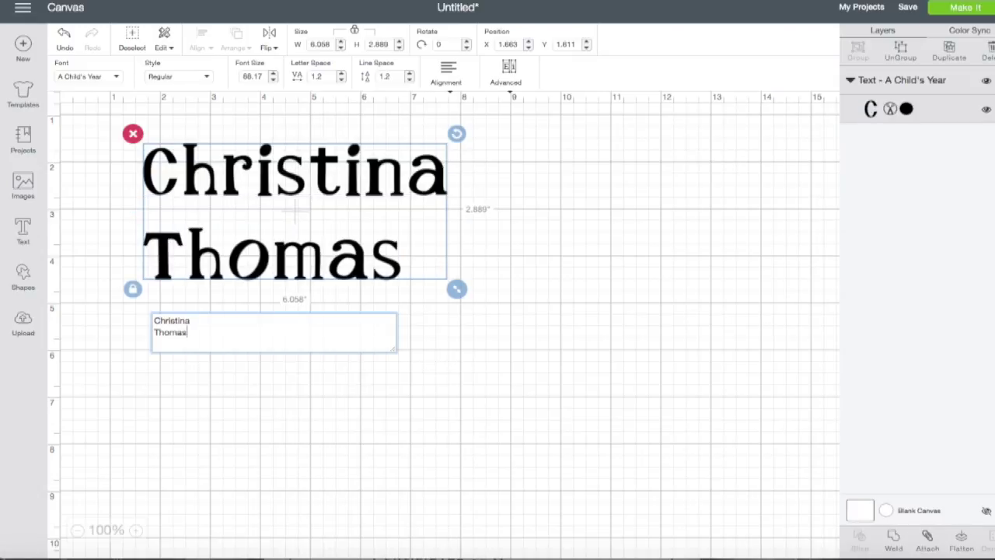
- Tighten the line spacing between the two names to -1.1
{"action": "left_click", "coordinate": [410, 80]}
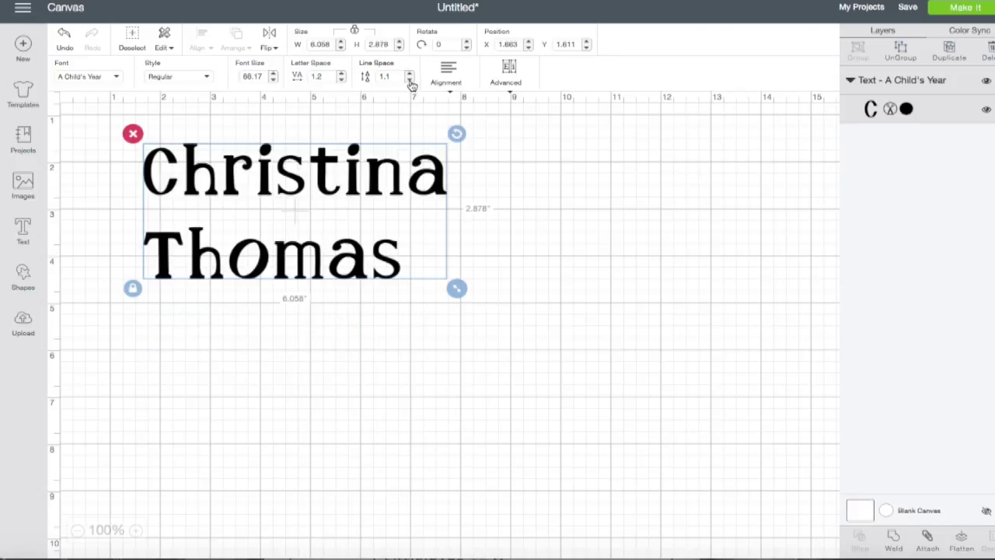
{"action": "left_click", "coordinate": [409, 80]}
{"action": "left_click", "coordinate": [409, 80]}
{"action": "left_click", "coordinate": [410, 80]}
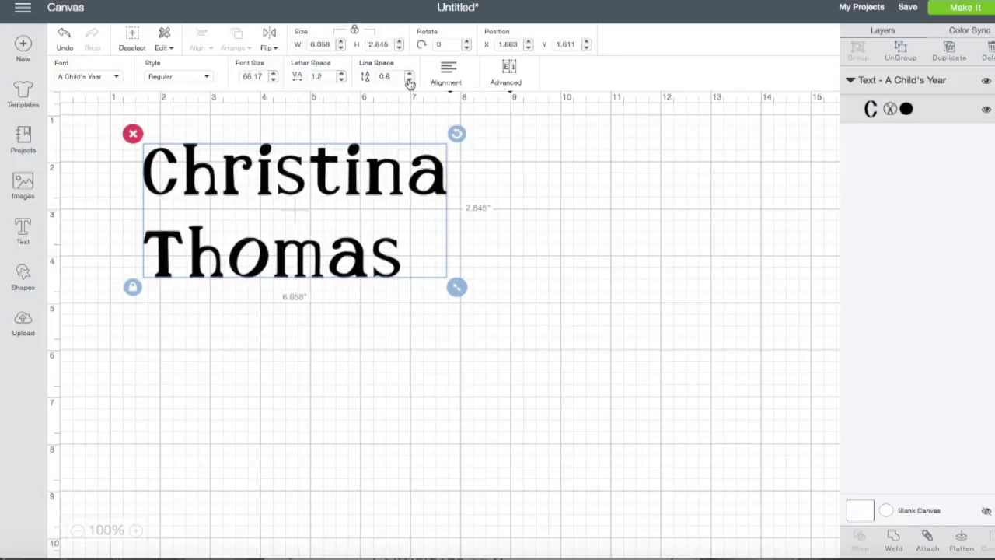
{"action": "left_click", "coordinate": [410, 80]}
{"action": "left_click", "coordinate": [410, 80]}
{"action": "left_click", "coordinate": [409, 80]}
{"action": "left_click", "coordinate": [409, 80]}
{"action": "left_click", "coordinate": [410, 80]}
{"action": "left_click", "coordinate": [410, 80]}
{"action": "left_click", "coordinate": [410, 80]}
{"action": "left_click", "coordinate": [409, 80]}
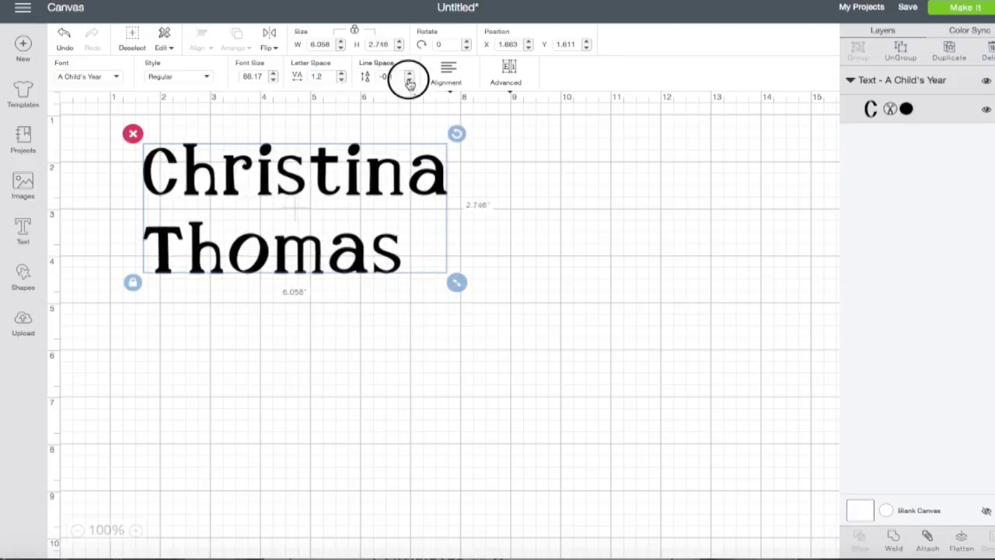
{"action": "left_click", "coordinate": [409, 80]}
{"action": "left_click", "coordinate": [410, 80]}
{"action": "left_click", "coordinate": [410, 80]}
{"action": "left_click", "coordinate": [409, 80]}
{"action": "left_click", "coordinate": [409, 80]}
{"action": "left_click", "coordinate": [410, 80]}
{"action": "left_click", "coordinate": [410, 80]}
{"action": "left_click", "coordinate": [409, 80]}
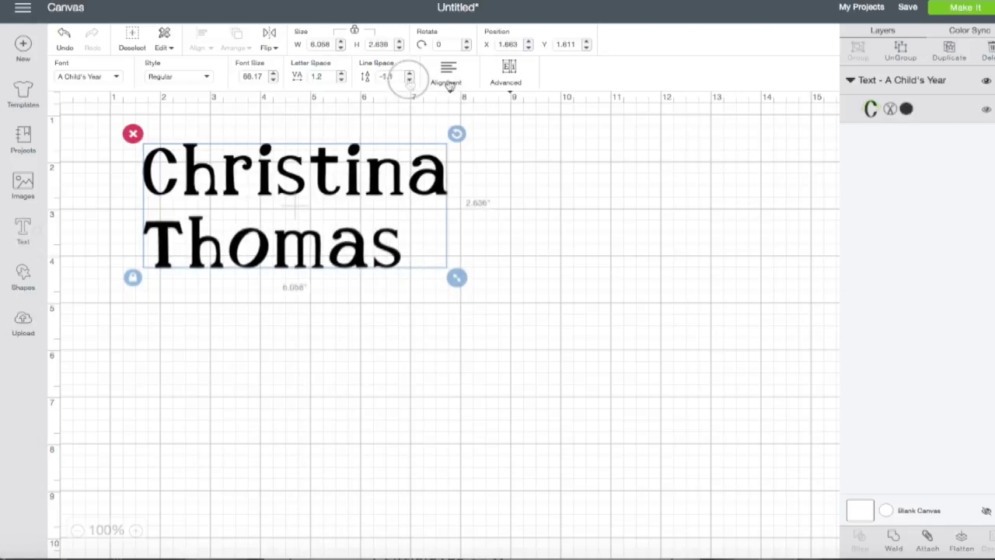
- Compare left, center and right alignment for the name block, keeping it left-aligned
{"action": "left_click", "coordinate": [450, 70]}
{"action": "left_click", "coordinate": [453, 101]}
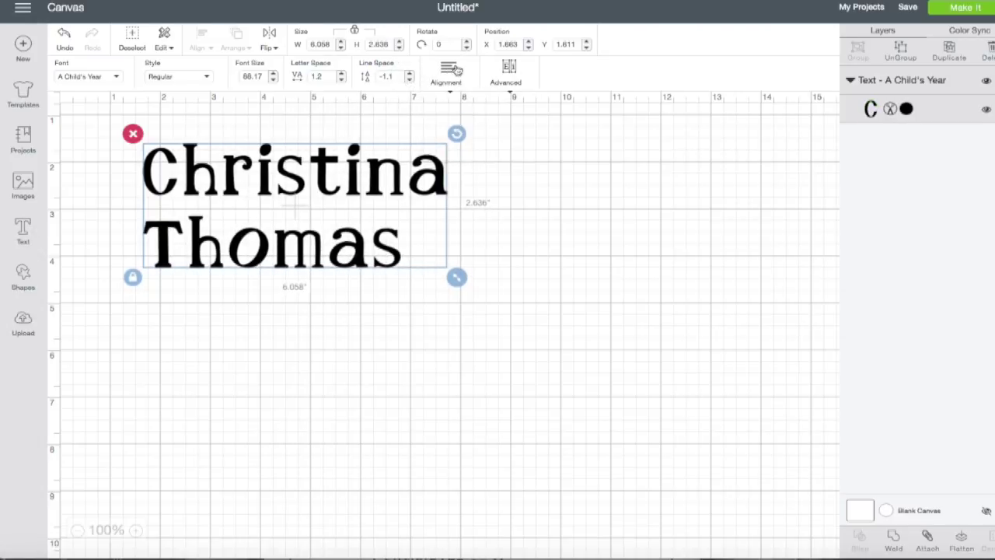
{"action": "left_click", "coordinate": [457, 70]}
{"action": "left_click", "coordinate": [464, 124]}
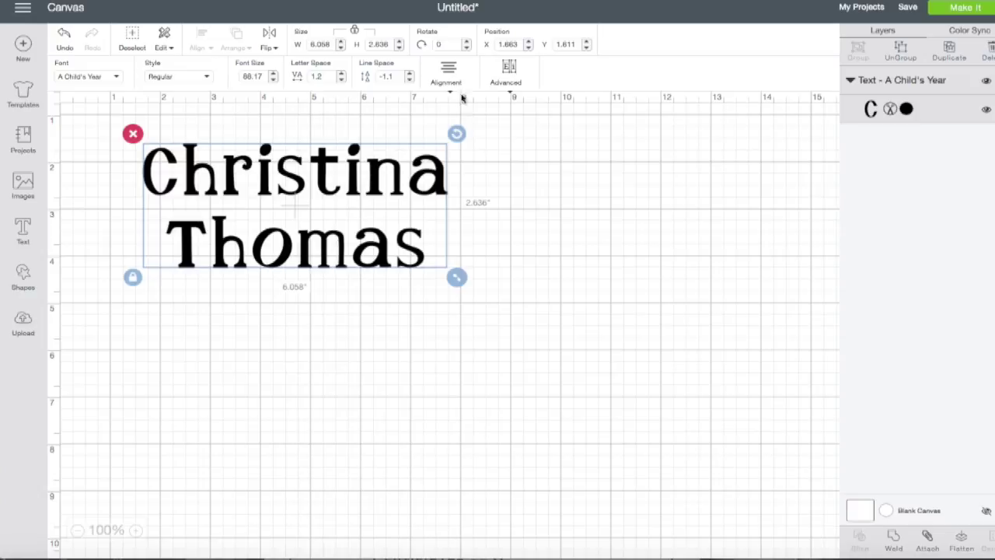
{"action": "left_click", "coordinate": [451, 71]}
{"action": "left_click", "coordinate": [466, 146]}
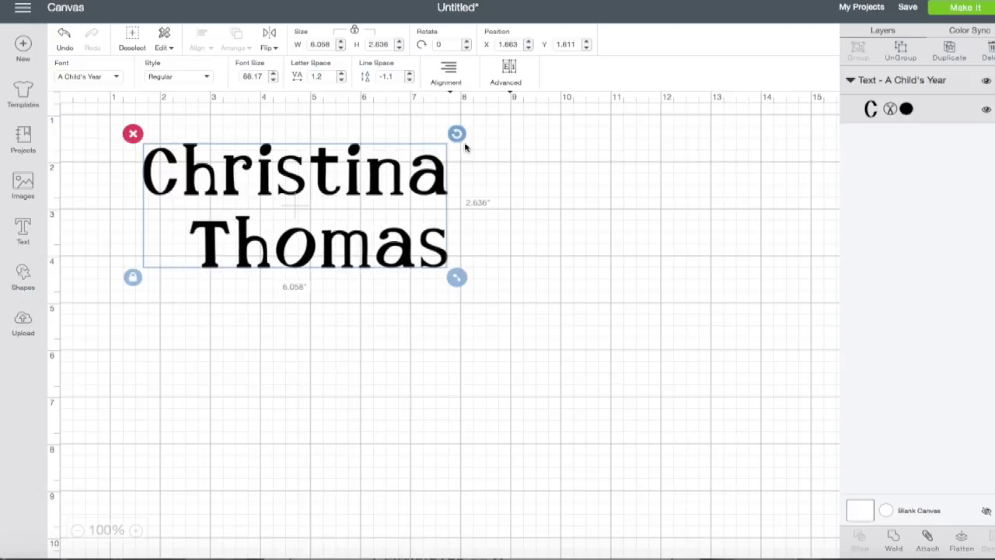
{"action": "key", "text": "ctrl+z"}
{"action": "key", "text": "ctrl+z"}
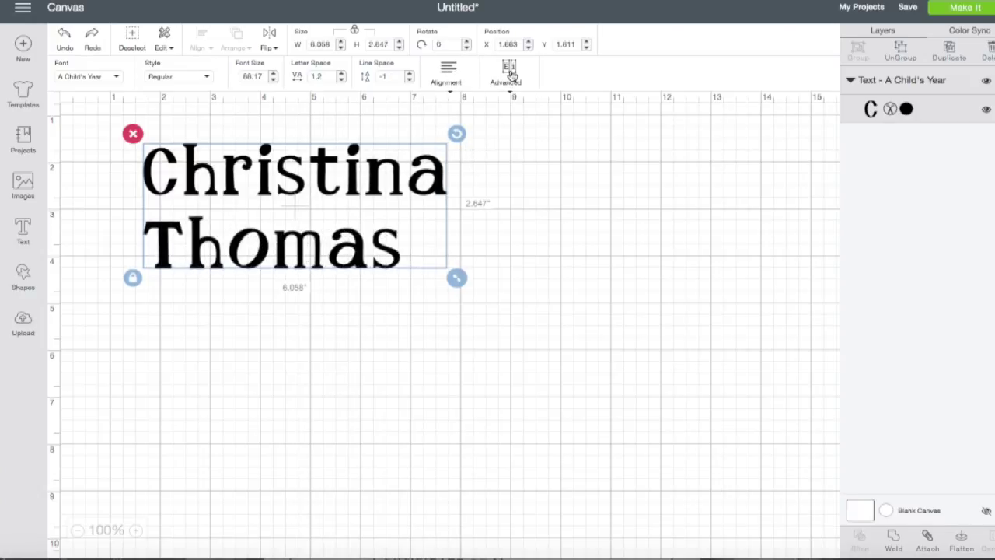
{"action": "left_click", "coordinate": [510, 72]}
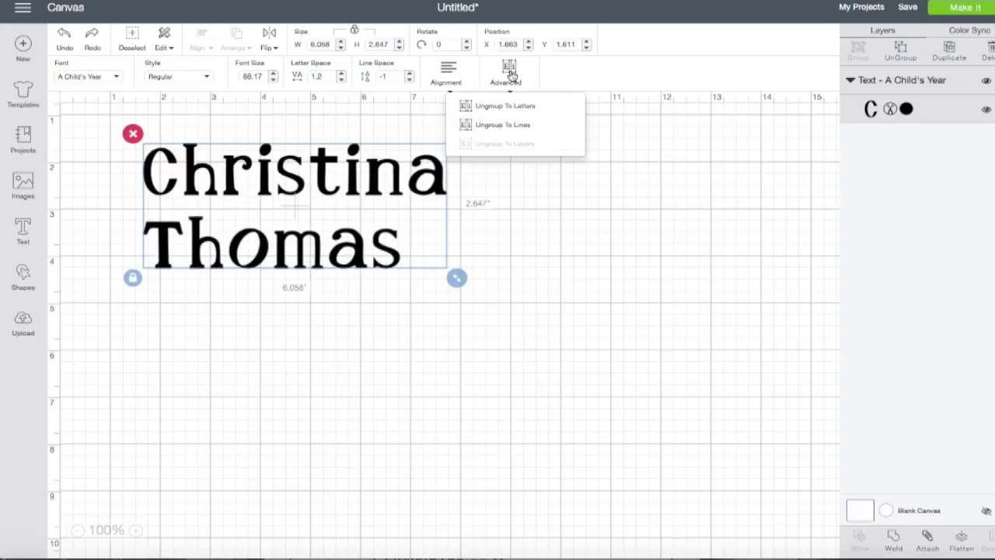
- Ungroup the text to lines and move Thomas below Christina to X 4.827, Y 4.807
{"action": "left_click", "coordinate": [496, 127]}
{"action": "left_click", "coordinate": [247, 261]}
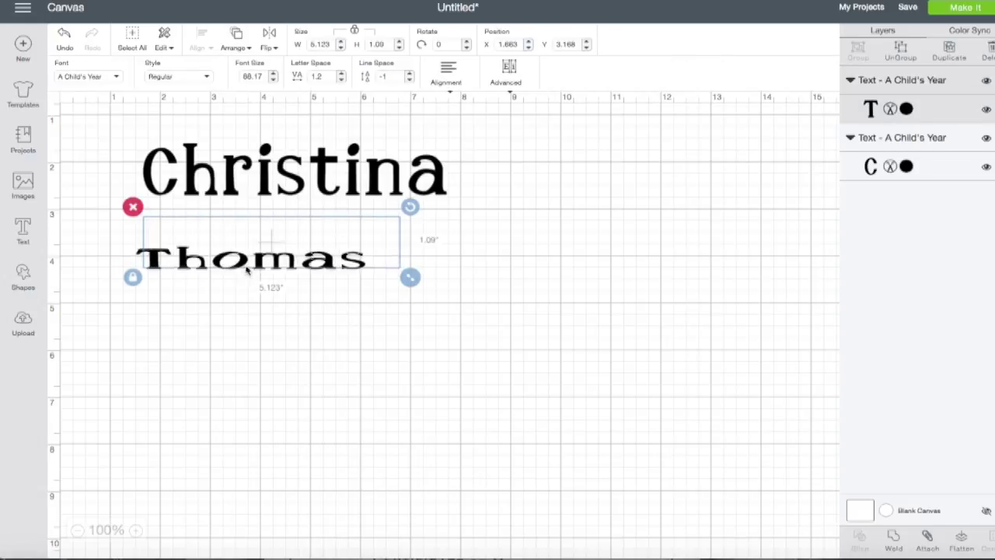
{"action": "left_click_drag", "start_coordinate": [167, 248], "coordinate": [412, 366]}
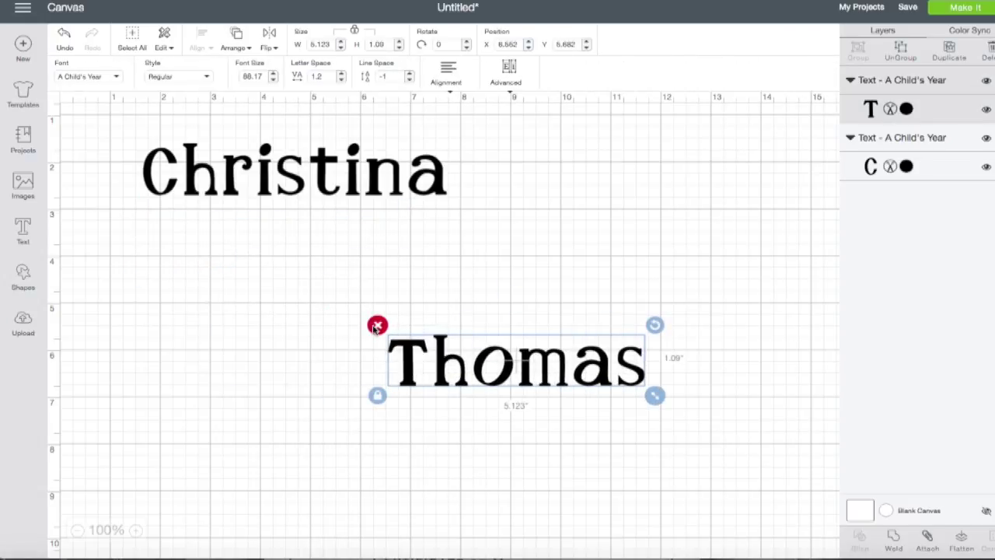
{"action": "left_click_drag", "start_coordinate": [441, 389], "coordinate": [360, 334]}
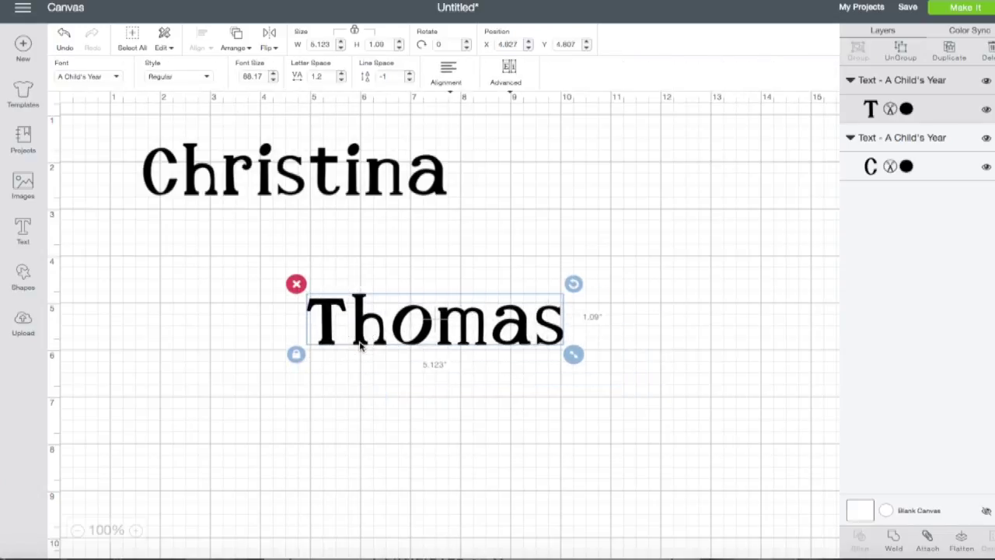
{"action": "double_click", "coordinate": [377, 319]}
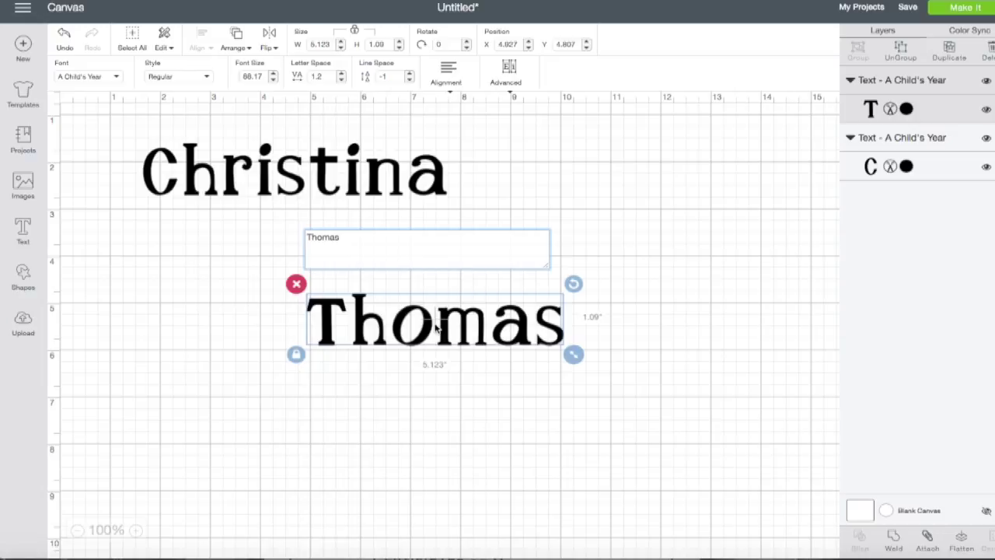
{"action": "left_click", "coordinate": [405, 384]}
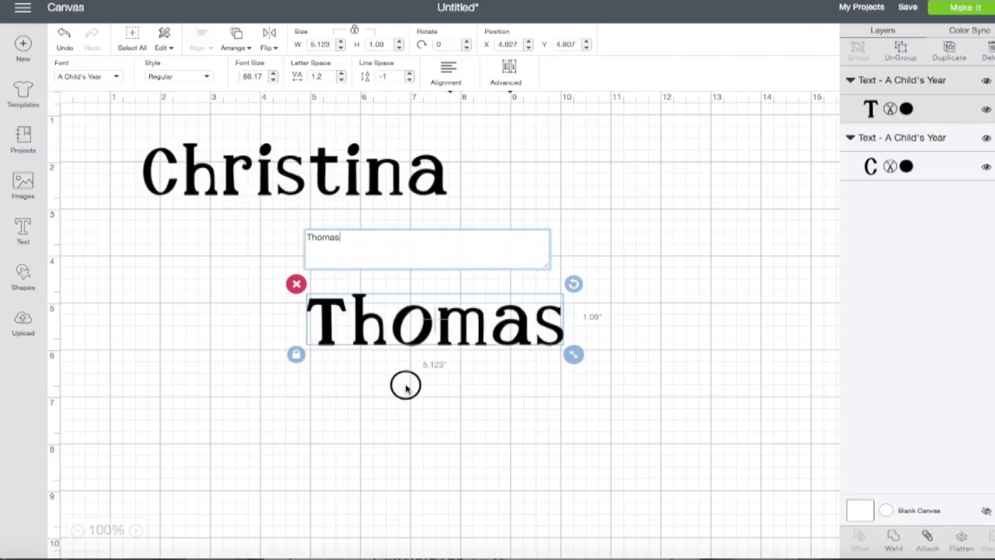
{"action": "left_click", "coordinate": [381, 326]}
- Ungroup Thomas to letters and scatter the T, h, o, m and a at playful heights
{"action": "left_click", "coordinate": [511, 71]}
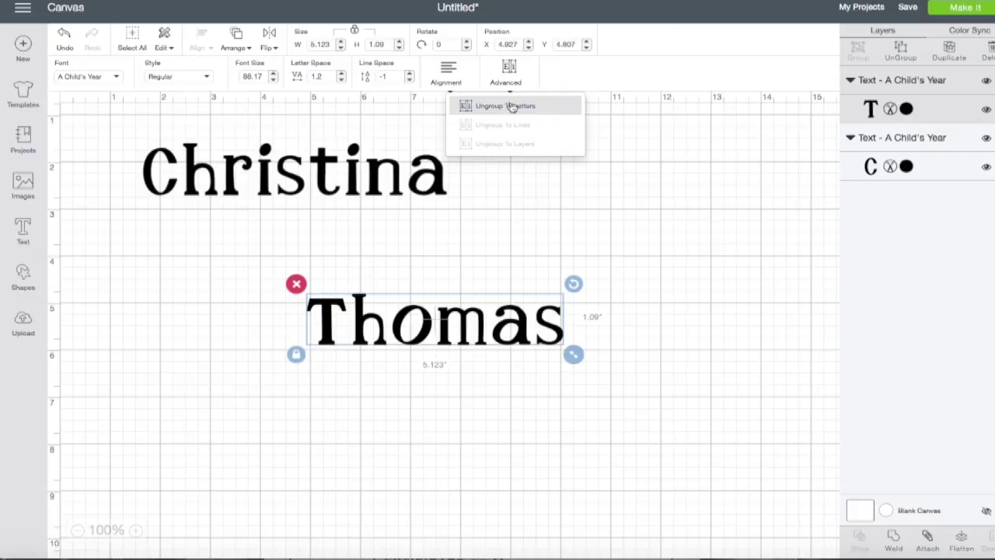
{"action": "left_click", "coordinate": [511, 109]}
{"action": "left_click", "coordinate": [321, 333]}
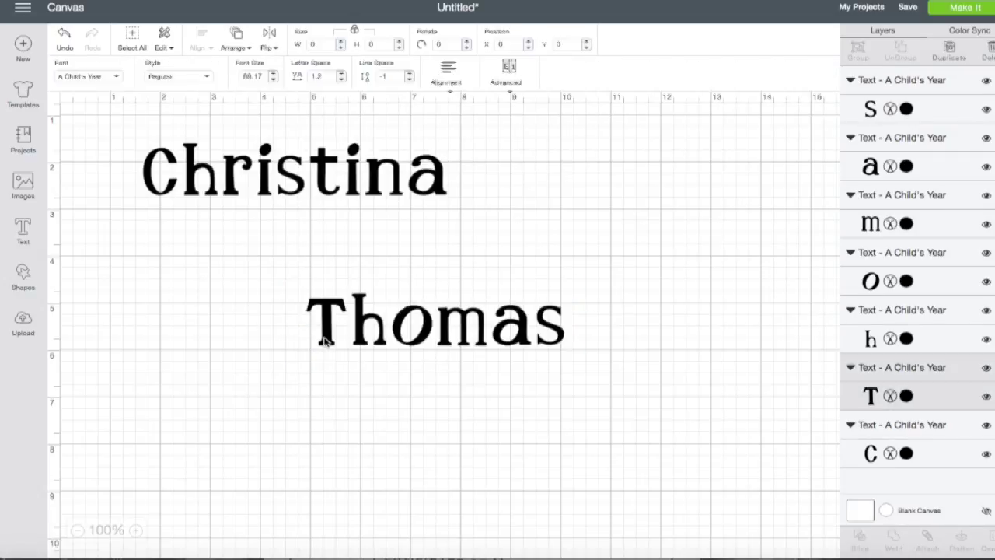
{"action": "left_click_drag", "start_coordinate": [321, 334], "coordinate": [289, 304]}
{"action": "left_click", "coordinate": [342, 383]}
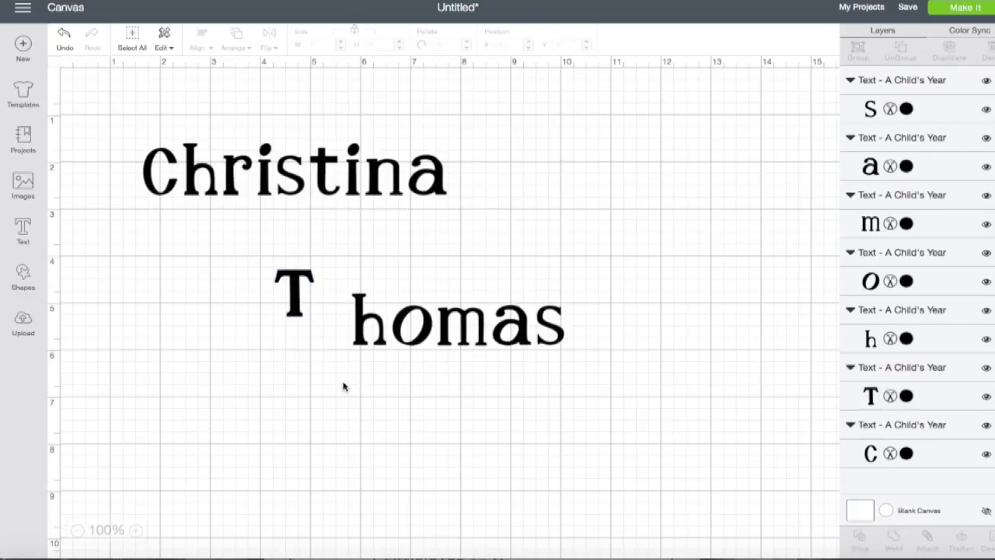
{"action": "left_click_drag", "start_coordinate": [362, 337], "coordinate": [341, 338]}
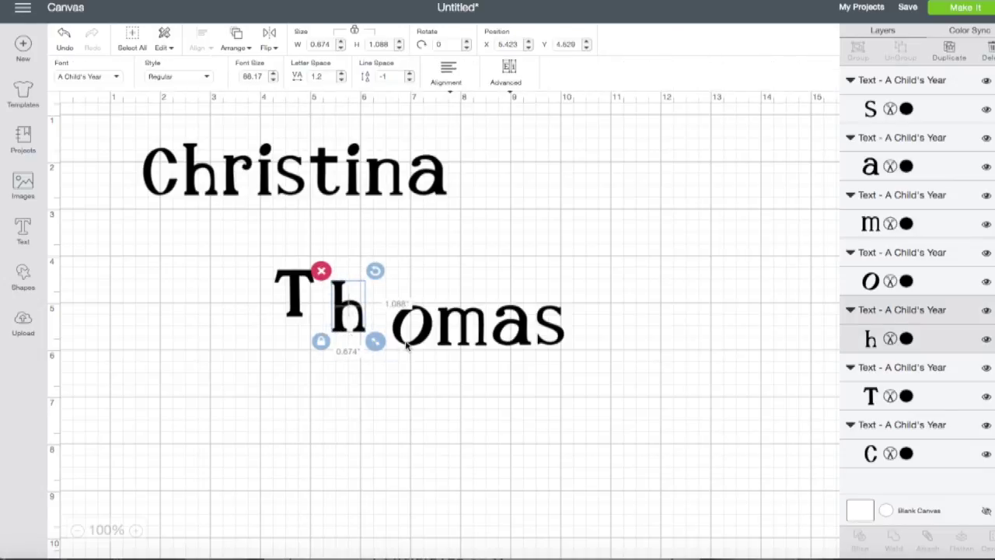
{"action": "left_click", "coordinate": [405, 308]}
{"action": "left_click_drag", "start_coordinate": [404, 307], "coordinate": [394, 294]}
{"action": "left_click_drag", "start_coordinate": [459, 340], "coordinate": [428, 340]}
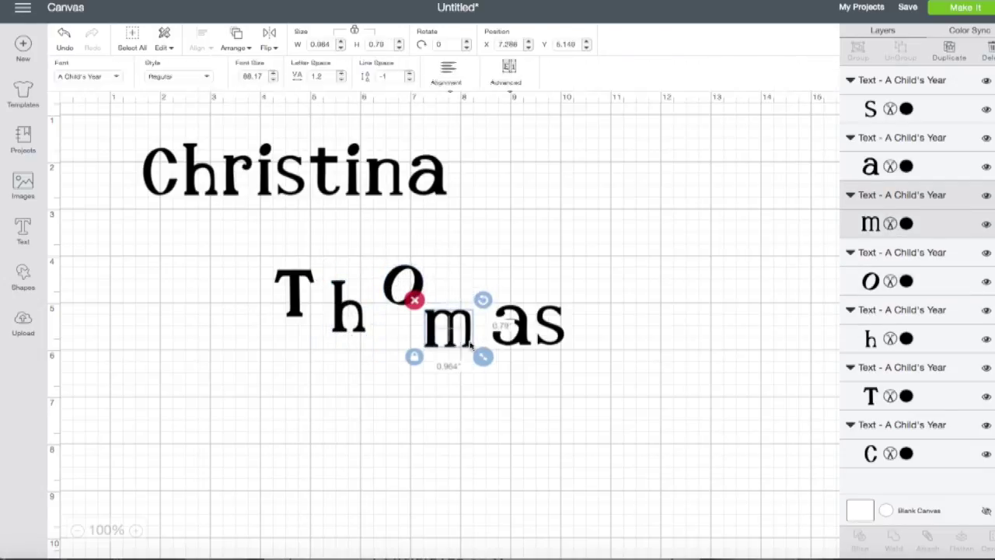
{"action": "left_click", "coordinate": [522, 334]}
{"action": "left_click_drag", "start_coordinate": [523, 334], "coordinate": [505, 303]}
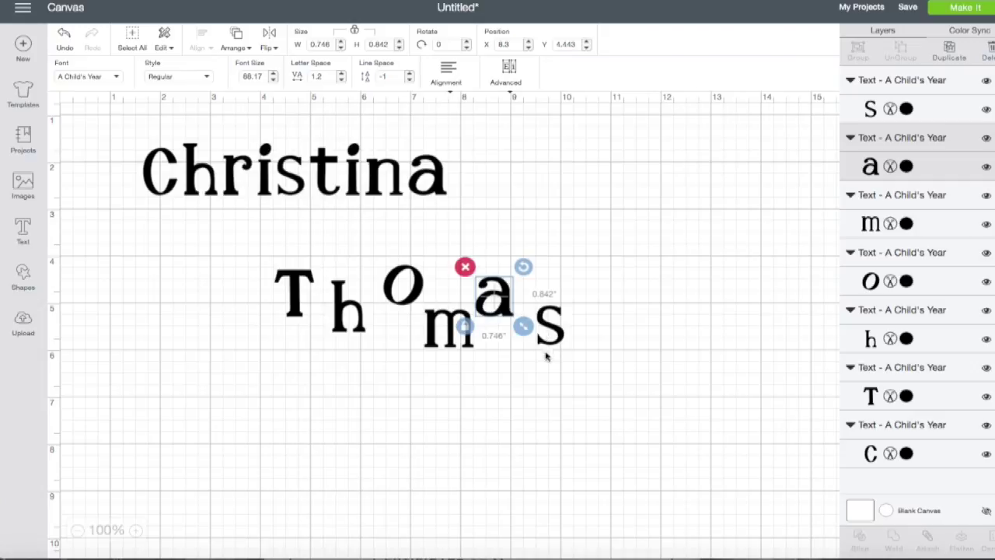
{"action": "left_click", "coordinate": [520, 418]}
- Select all six Thomas letters and align their bottoms
{"action": "left_click_drag", "start_coordinate": [236, 218], "coordinate": [625, 408]}
{"action": "left_click", "coordinate": [203, 38]}
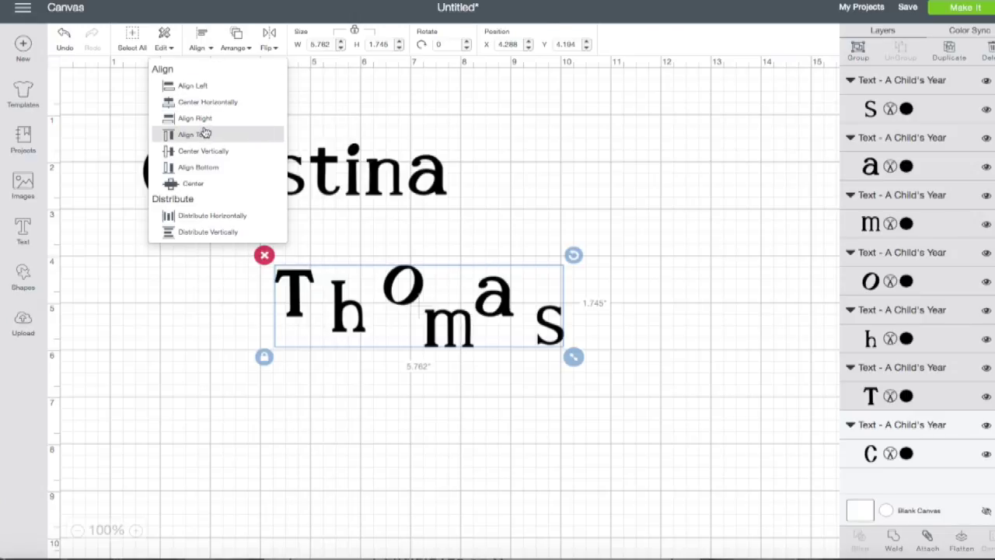
{"action": "left_click", "coordinate": [204, 166]}
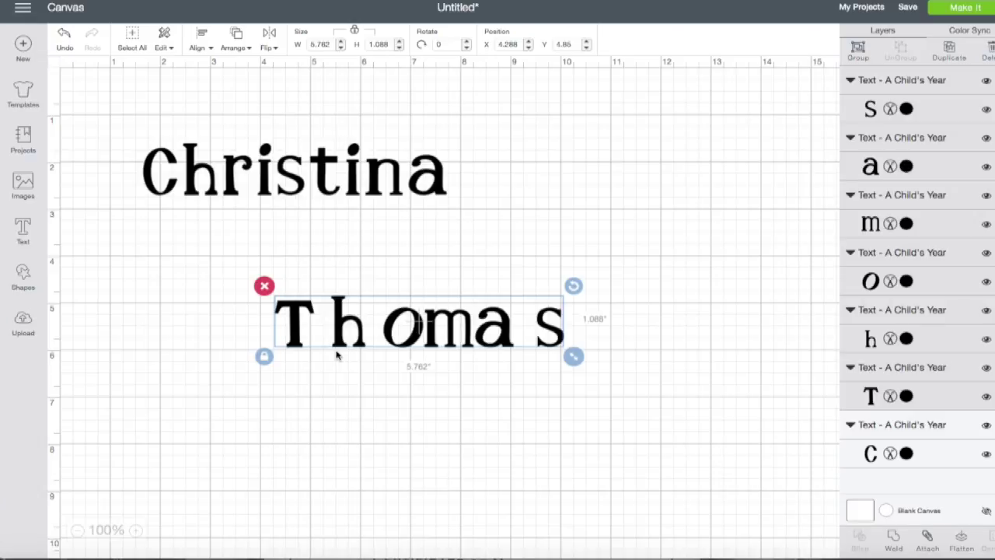
{"action": "left_click", "coordinate": [328, 200]}
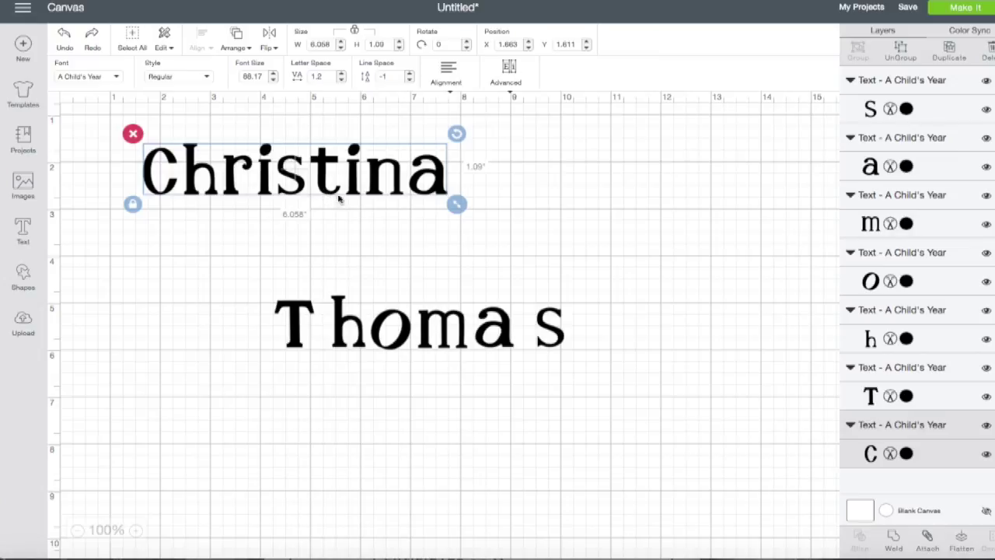
- Colour the final 's' of the surname wine (#963030)
{"action": "left_click", "coordinate": [872, 117]}
{"action": "left_click", "coordinate": [907, 109]}
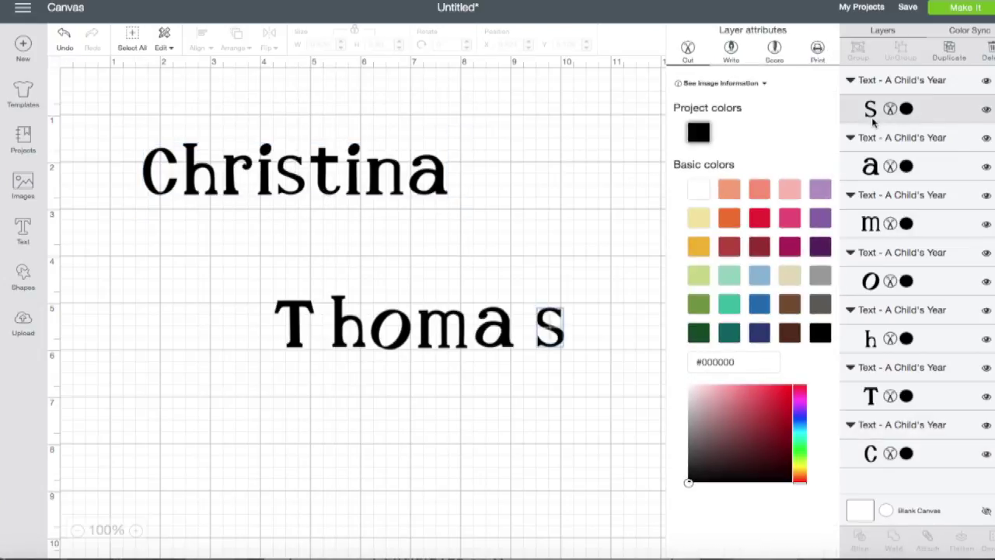
{"action": "left_click", "coordinate": [766, 253]}
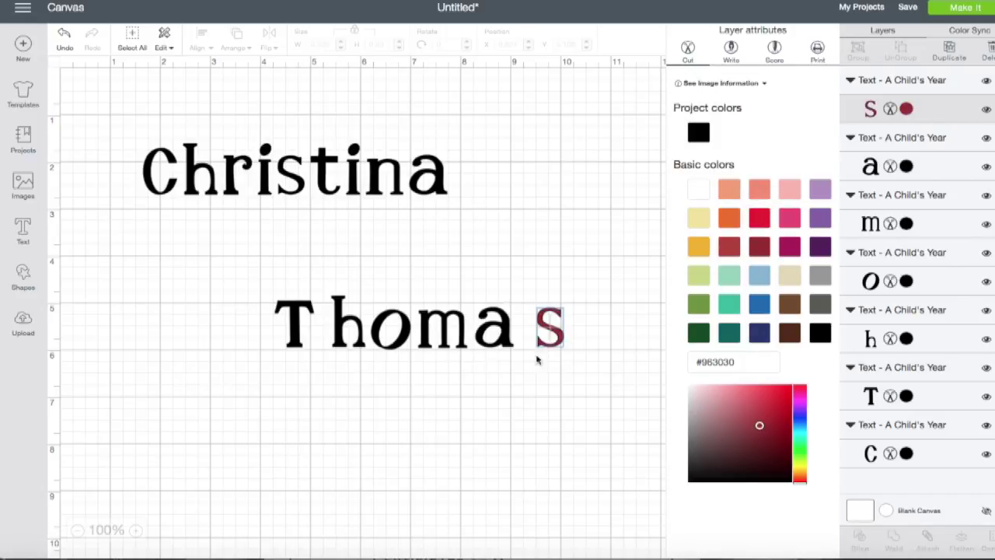
{"action": "left_click", "coordinate": [389, 271]}
- Make the first-name text gold (#F2B31B) using the Candycorn swatch
{"action": "left_click_drag", "start_coordinate": [143, 120], "coordinate": [519, 259]}
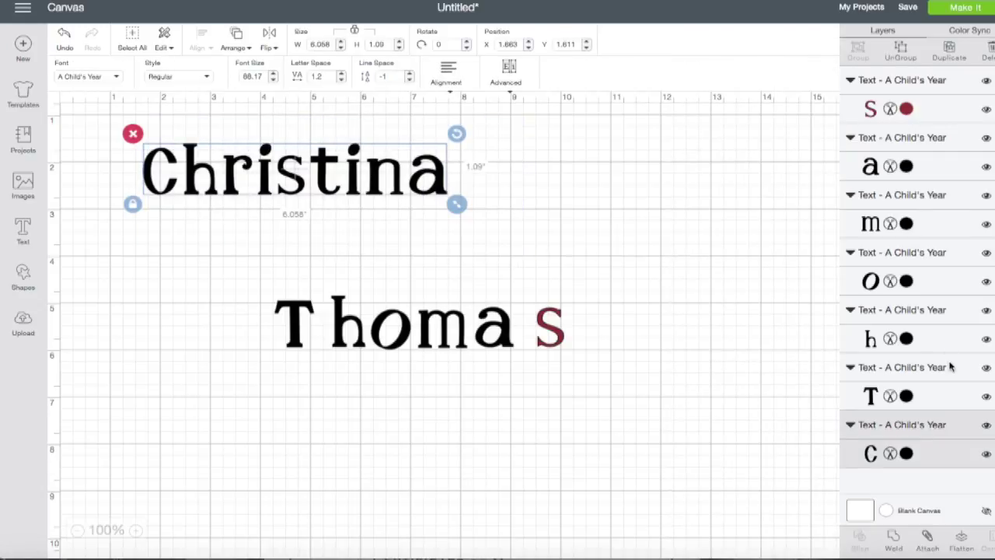
{"action": "left_click", "coordinate": [906, 453]}
{"action": "left_click", "coordinate": [698, 248]}
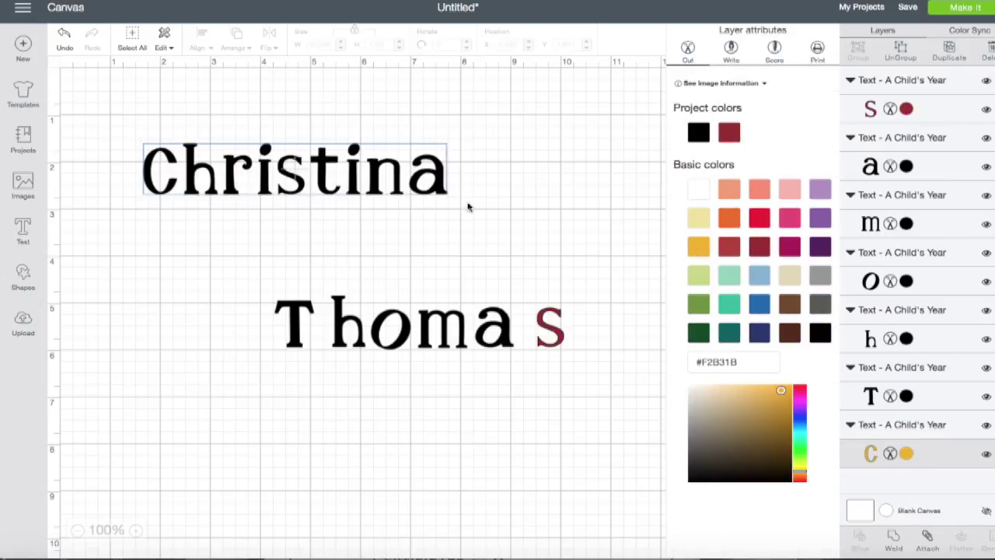
{"action": "left_click", "coordinate": [535, 185]}
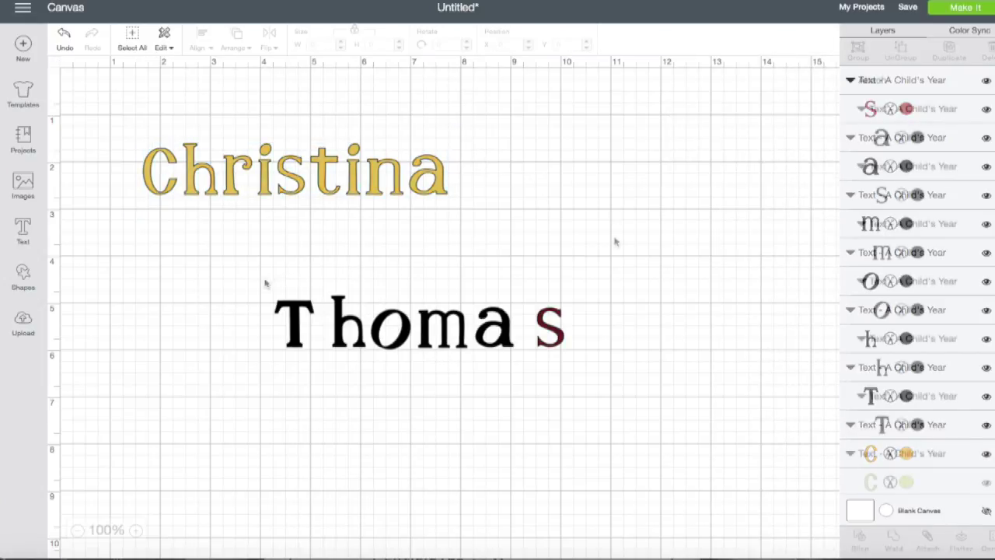